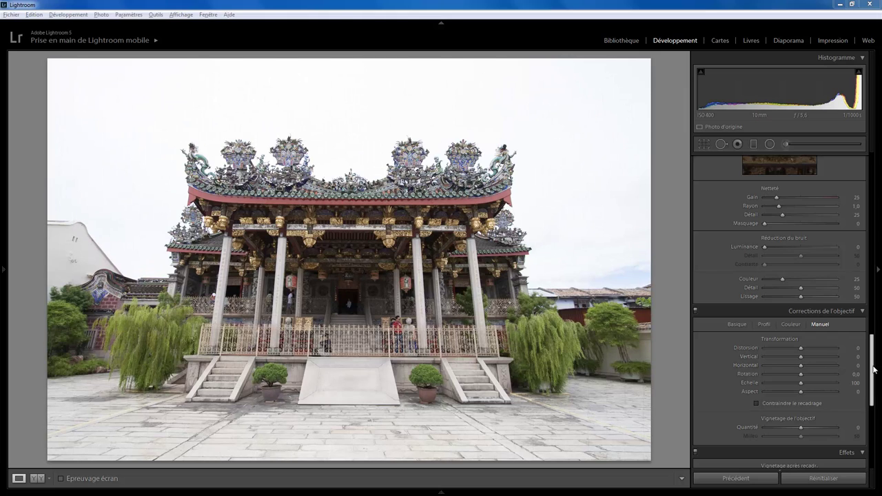
- Apply a manual Vertical perspective correction of -13 with Constrain Crop on to straighten the columns
{"action": "left_click_drag", "start_coordinate": [873, 371], "coordinate": [878, 137]}
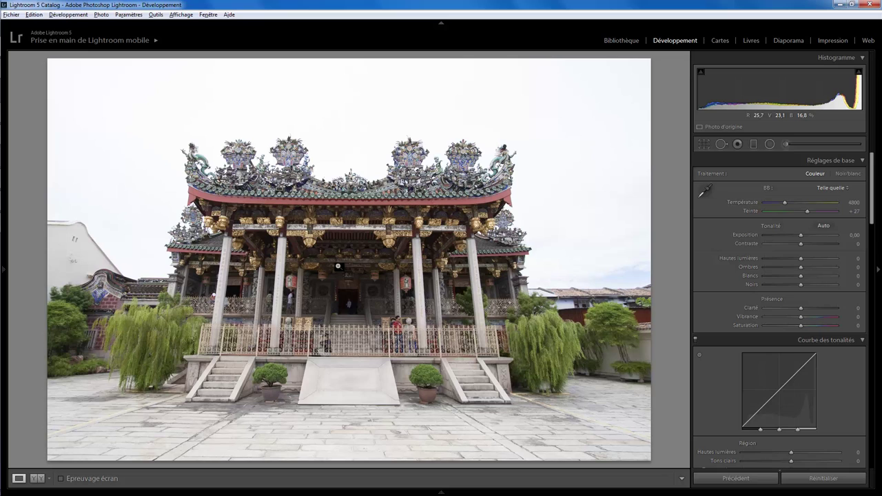
{"action": "left_click_drag", "start_coordinate": [871, 221], "coordinate": [871, 441]}
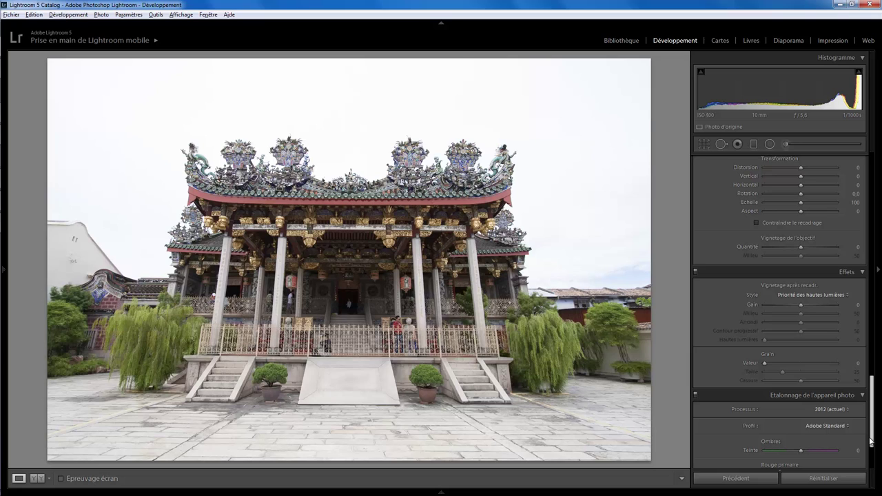
{"action": "left_click_drag", "start_coordinate": [871, 441], "coordinate": [872, 411]}
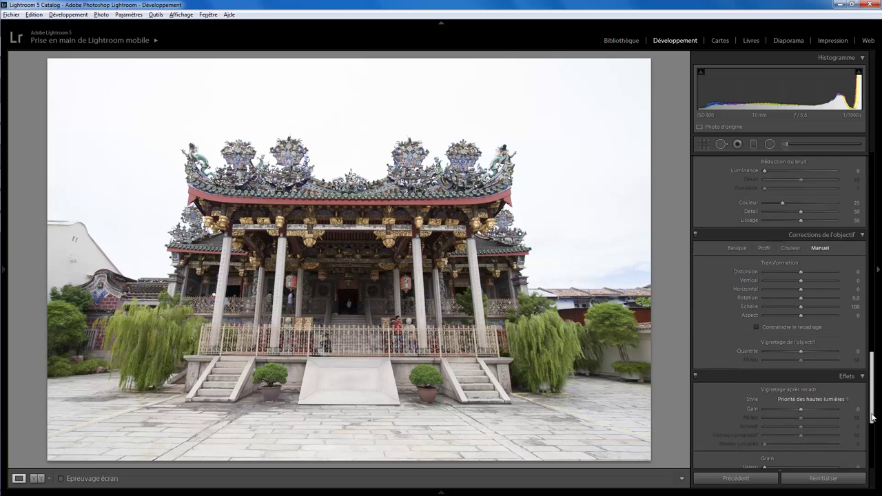
{"action": "left_click", "coordinate": [736, 274]}
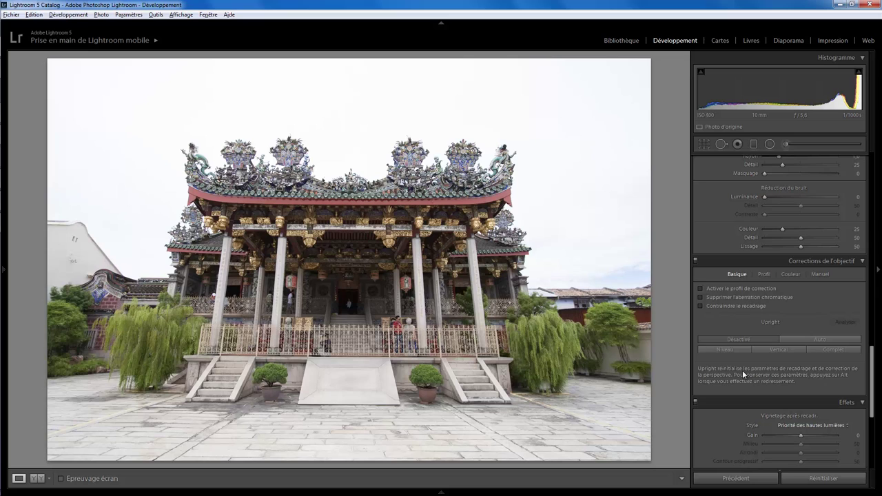
{"action": "key", "text": "ctrl+z"}
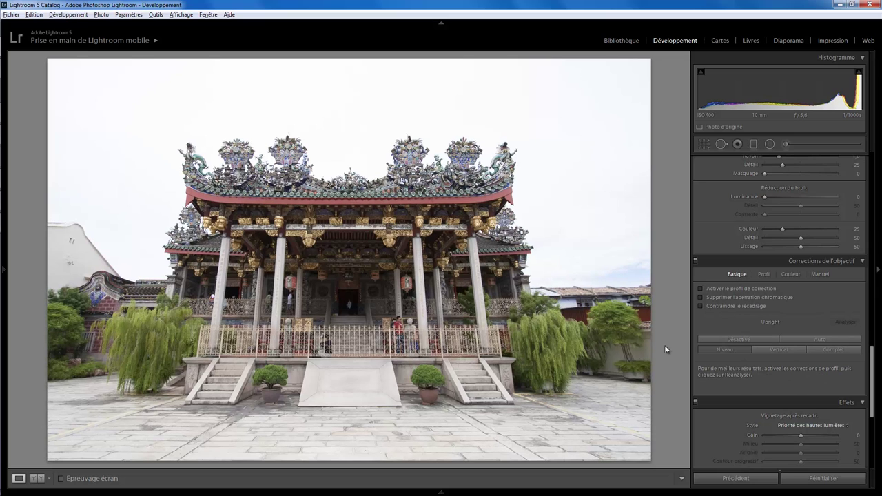
{"action": "left_click", "coordinate": [820, 273]}
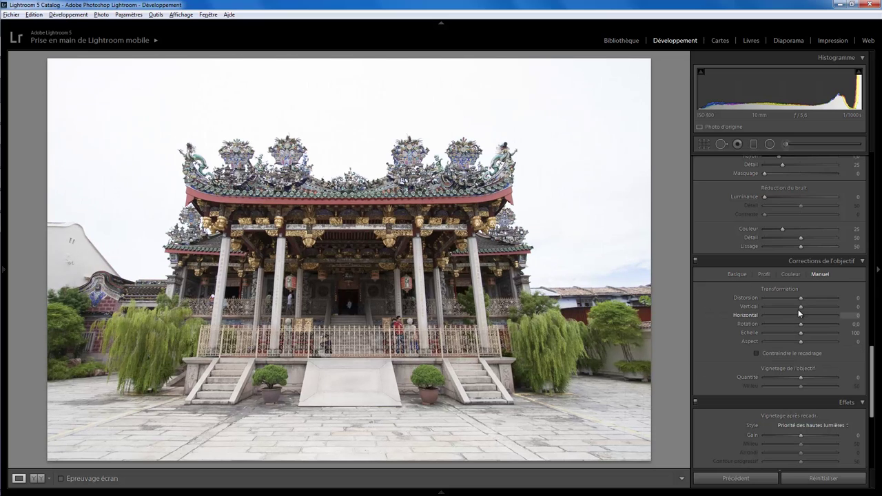
{"action": "left_click_drag", "start_coordinate": [801, 305], "coordinate": [798, 310]}
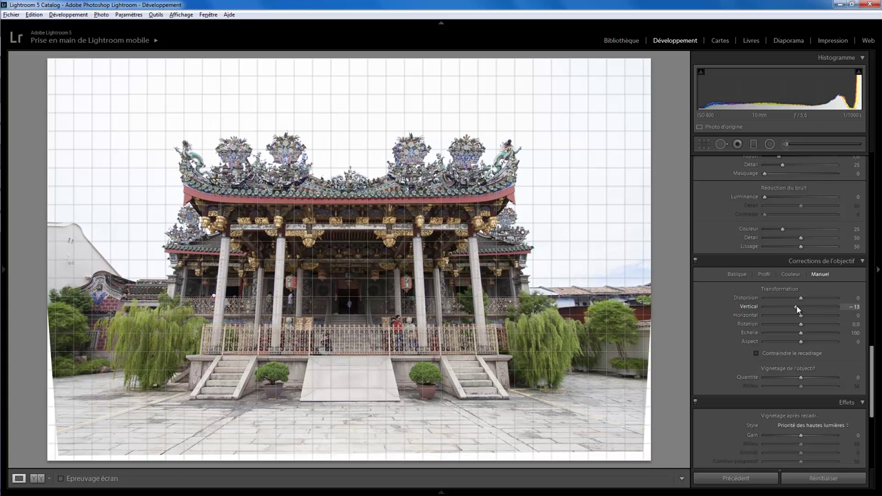
{"action": "left_click", "coordinate": [766, 352]}
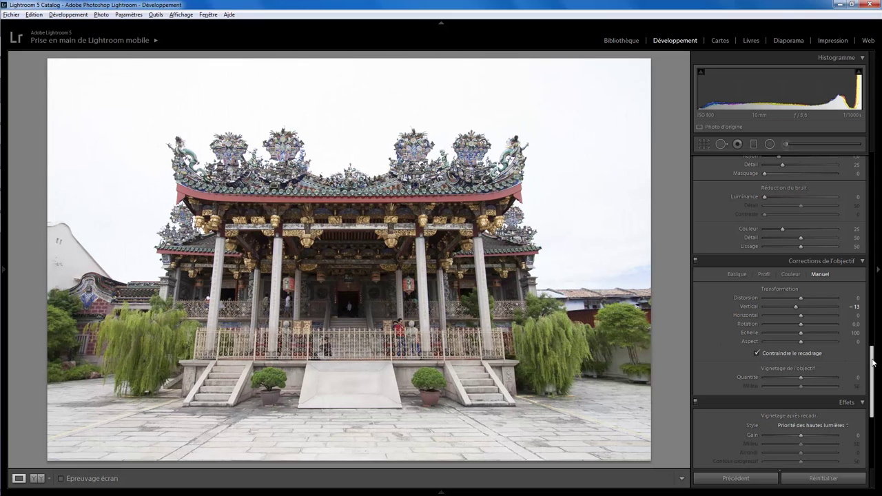
{"action": "left_click_drag", "start_coordinate": [874, 363], "coordinate": [873, 169]}
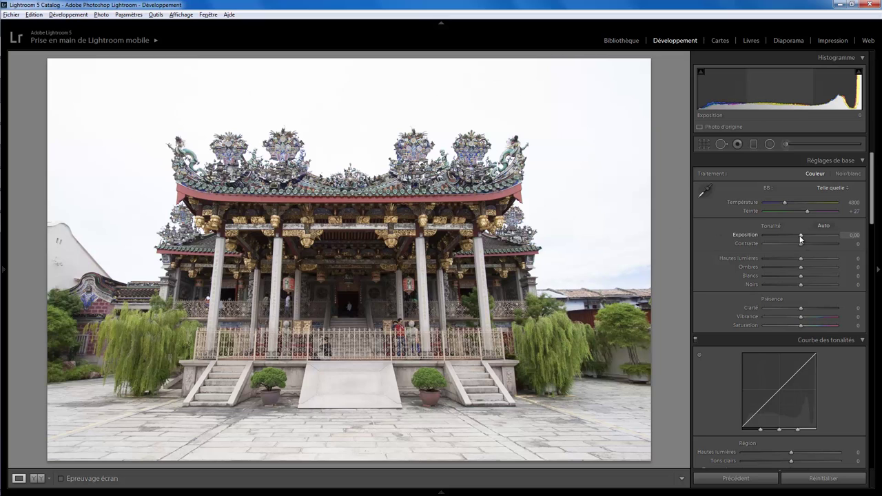
- Lower Exposure to about -0.86 and Highlights to -100 to recover the sky
{"action": "left_click_drag", "start_coordinate": [801, 236], "coordinate": [796, 237]}
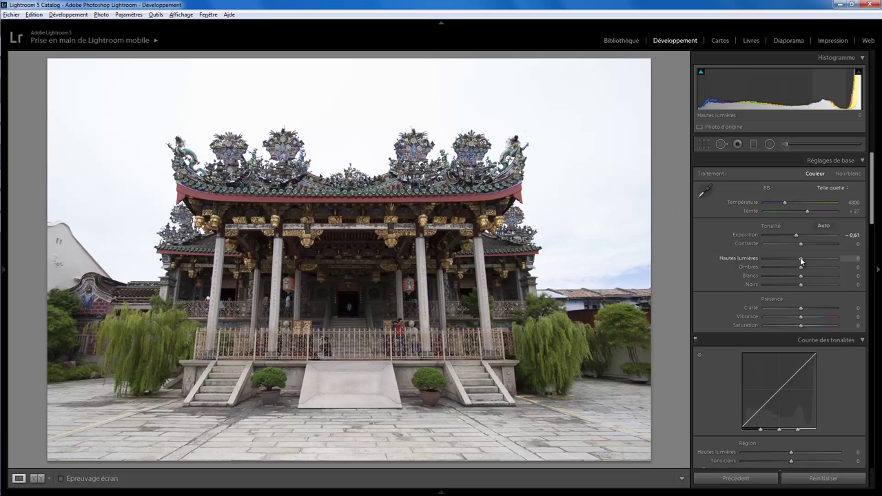
{"action": "left_click_drag", "start_coordinate": [800, 259], "coordinate": [765, 259]}
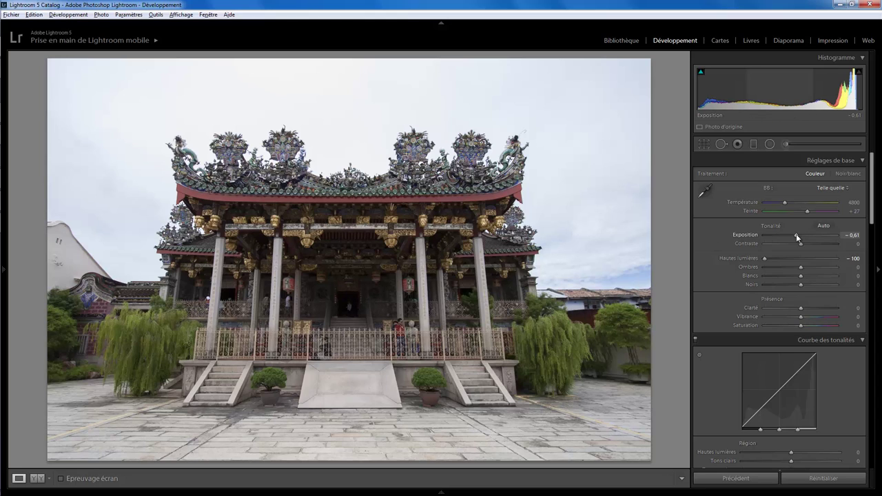
{"action": "left_click_drag", "start_coordinate": [796, 234], "coordinate": [796, 235]}
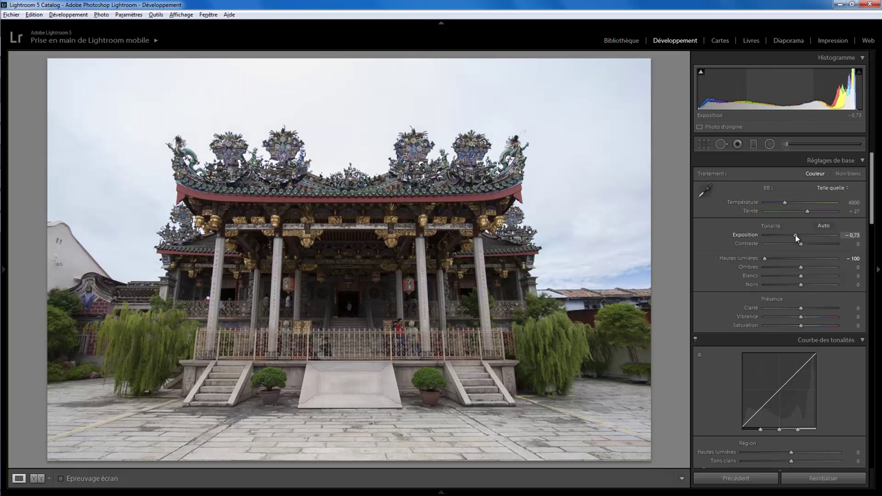
- Lay a graduated filter across the sky with Temp -20 to cool it
{"action": "left_click", "coordinate": [754, 144]}
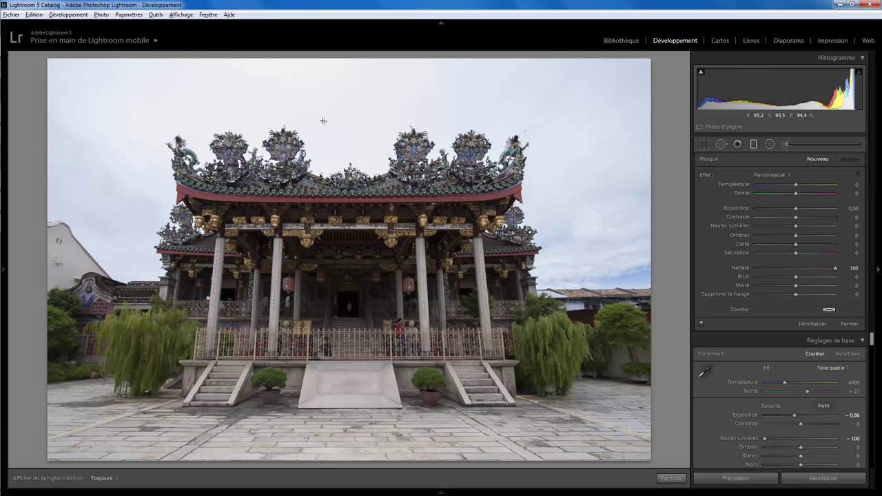
{"action": "mouse_move", "coordinate": [322, 121]}
{"action": "left_mouse_down"}
{"action": "mouse_move", "coordinate": [318, 130]}
{"action": "mouse_move", "coordinate": [321, 121]}
{"action": "left_mouse_up"}
{"action": "left_click_drag", "start_coordinate": [796, 185], "coordinate": [788, 185]}
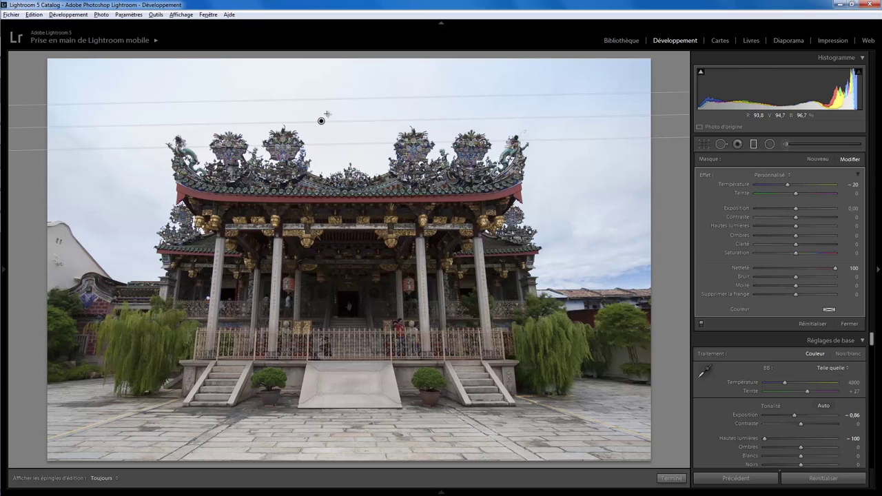
- Add an inverted radial filter above the roof with Temp -13 and Highlights -61
{"action": "left_click", "coordinate": [770, 144]}
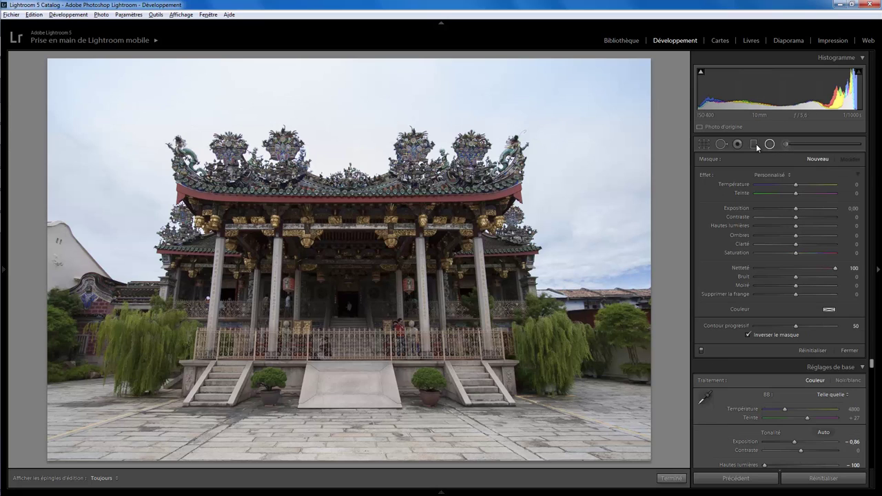
{"action": "left_click_drag", "start_coordinate": [319, 88], "coordinate": [368, 142]}
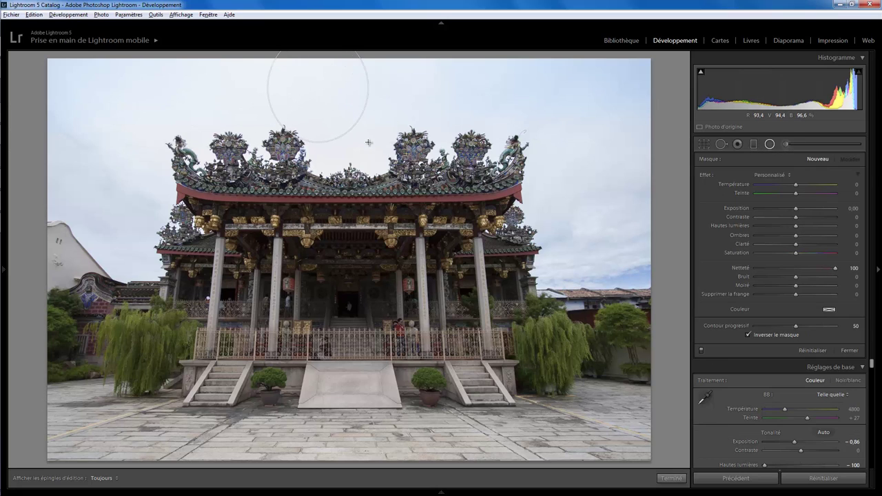
{"action": "left_click_drag", "start_coordinate": [317, 88], "coordinate": [347, 116]}
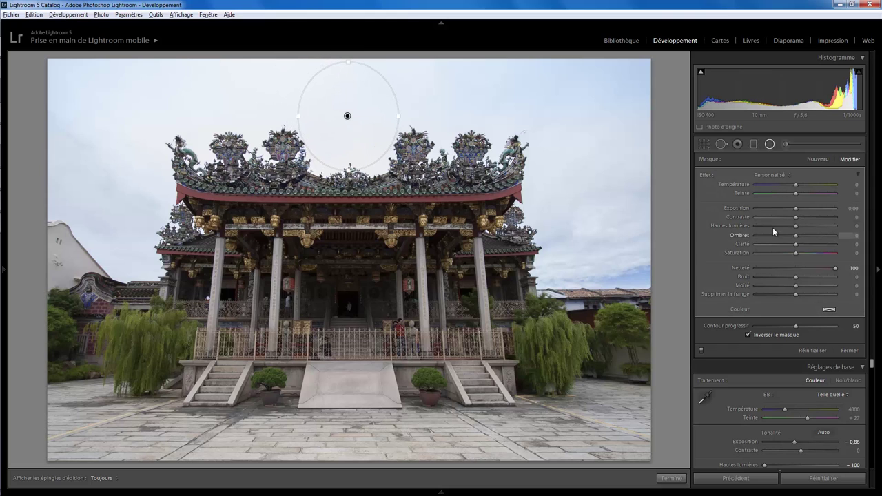
{"action": "mouse_move", "coordinate": [797, 188]}
{"action": "left_mouse_down"}
{"action": "mouse_move", "coordinate": [796, 211]}
{"action": "mouse_move", "coordinate": [772, 229]}
{"action": "left_mouse_up"}
{"action": "double_click", "coordinate": [795, 208]}
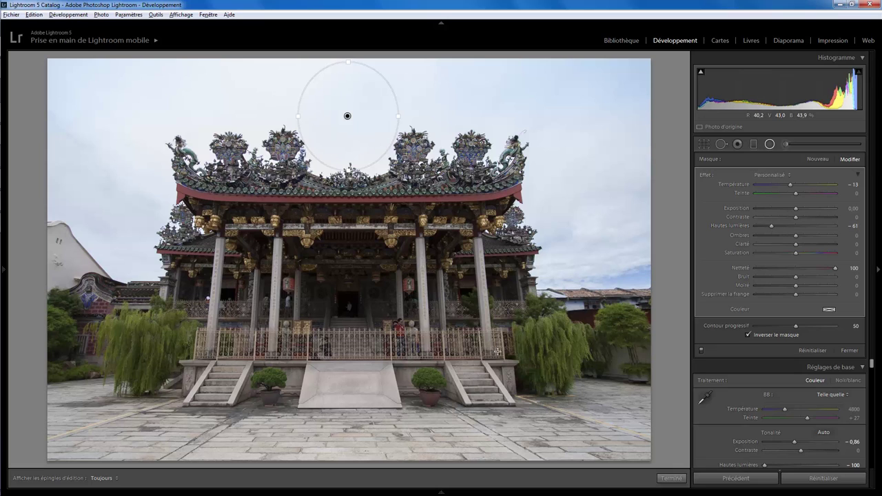
{"action": "left_click", "coordinate": [671, 478]}
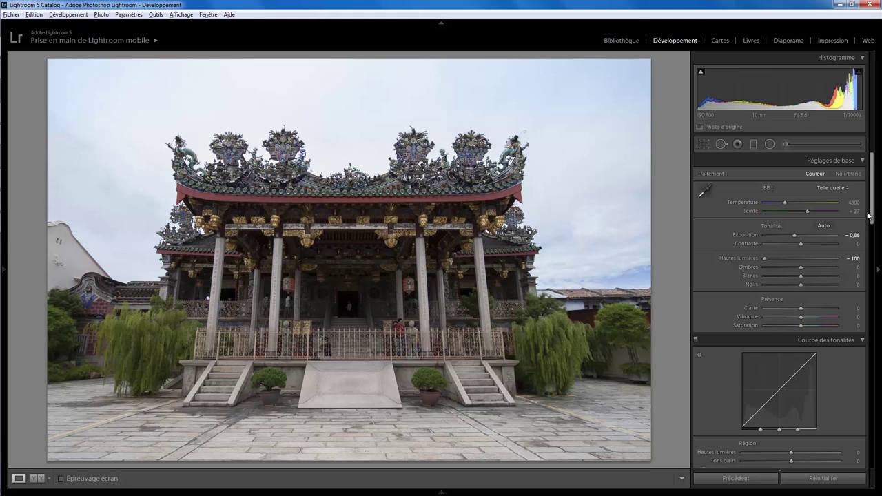
- Darken the blue luminance and cut blue saturation to about -47 in HSL
{"action": "left_click_drag", "start_coordinate": [875, 209], "coordinate": [877, 286]}
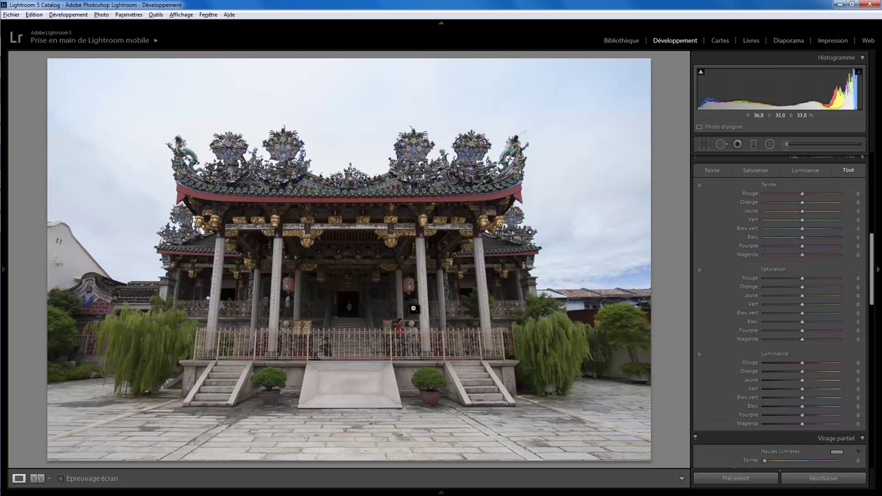
{"action": "scroll", "coordinate": [786, 275], "scroll_direction": "down", "scroll_amount": 3}
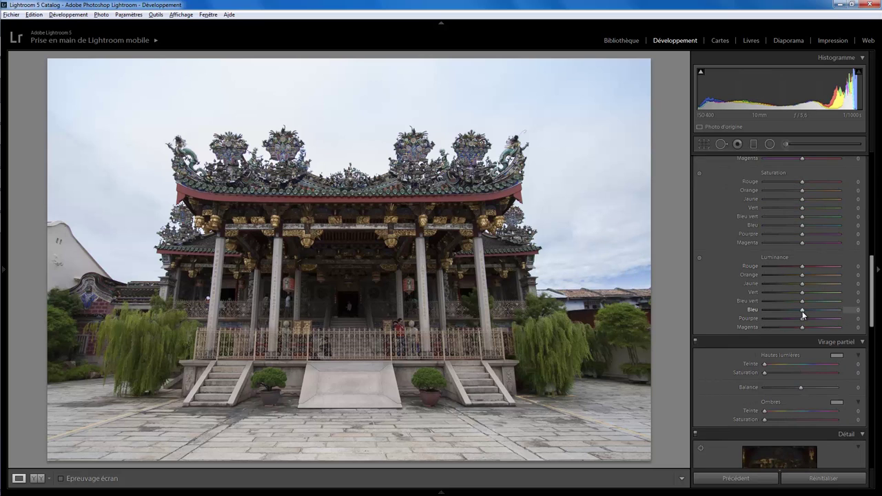
{"action": "left_click_drag", "start_coordinate": [802, 313], "coordinate": [791, 314]}
{"action": "left_click_drag", "start_coordinate": [788, 311], "coordinate": [765, 312]}
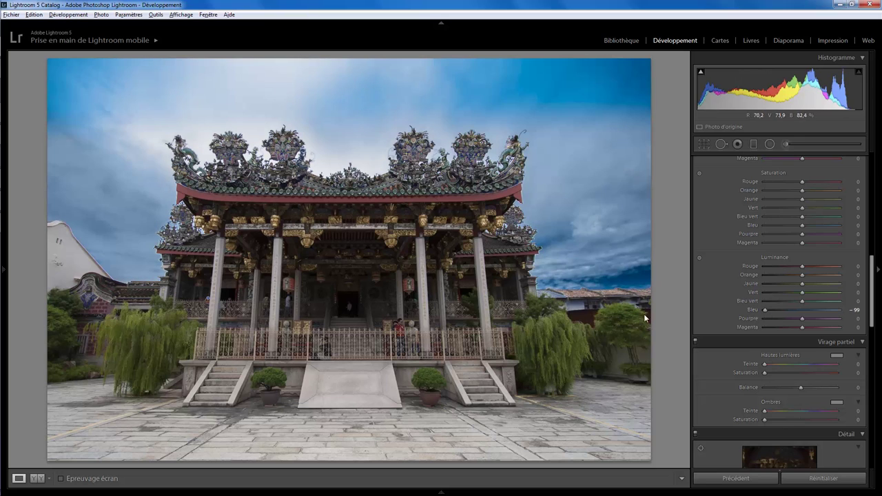
{"action": "left_click_drag", "start_coordinate": [763, 310], "coordinate": [783, 310]}
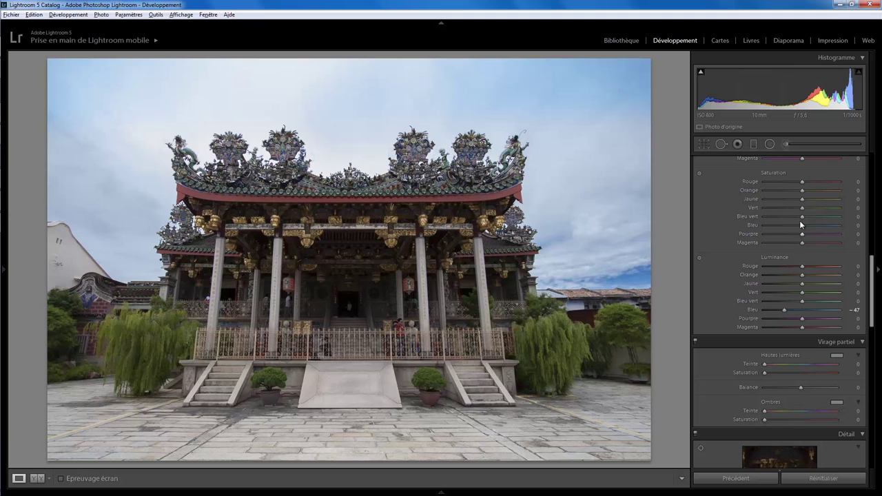
{"action": "left_click_drag", "start_coordinate": [784, 226], "coordinate": [782, 226]}
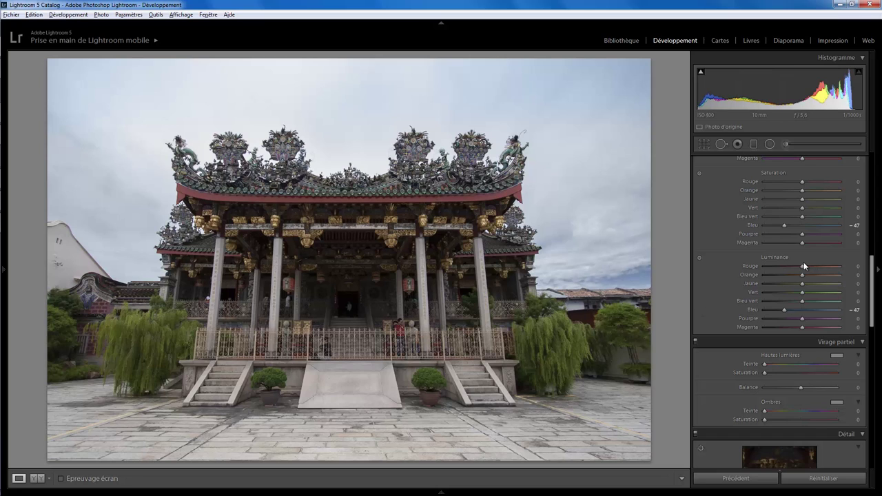
- Lift red luminance, darken aqua, and brighten purple (+73) and magenta (+67) luminance
{"action": "mouse_move", "coordinate": [804, 265]}
{"action": "left_mouse_down"}
{"action": "mouse_move", "coordinate": [844, 266]}
{"action": "mouse_move", "coordinate": [839, 288]}
{"action": "mouse_move", "coordinate": [863, 297]}
{"action": "left_mouse_up"}
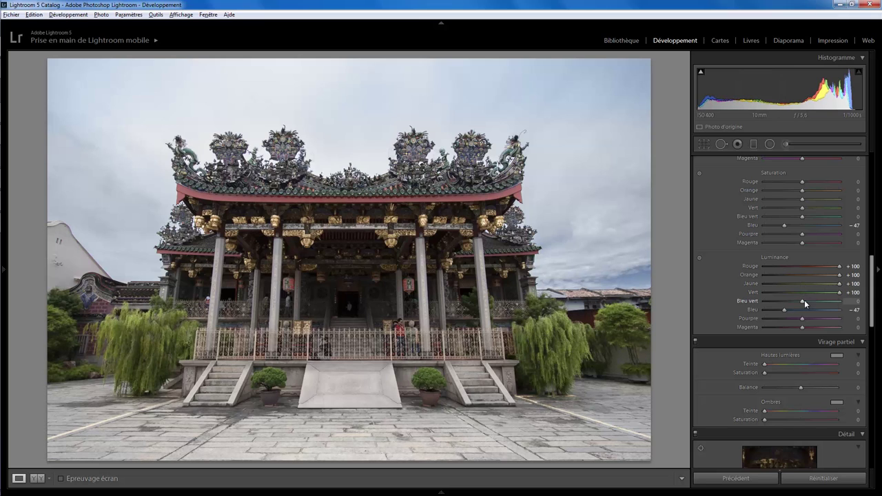
{"action": "mouse_move", "coordinate": [803, 301]}
{"action": "left_mouse_down"}
{"action": "mouse_move", "coordinate": [742, 305]}
{"action": "mouse_move", "coordinate": [835, 301]}
{"action": "left_mouse_up"}
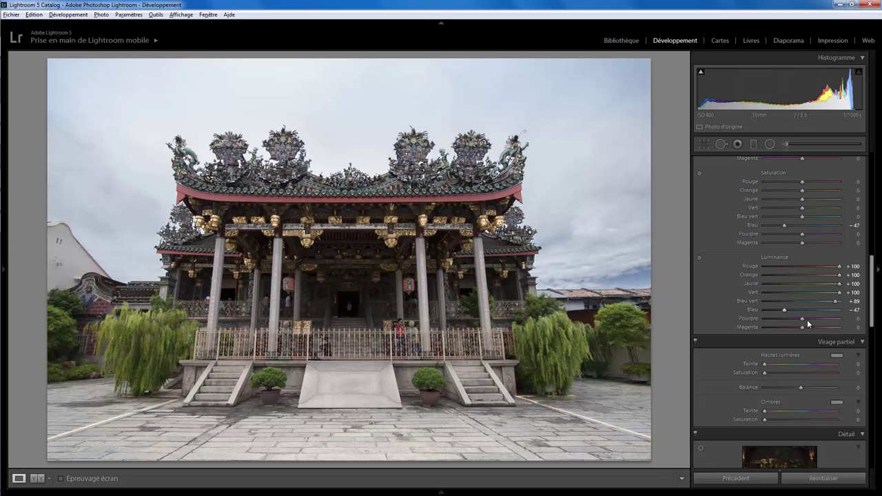
{"action": "left_click_drag", "start_coordinate": [802, 319], "coordinate": [859, 331]}
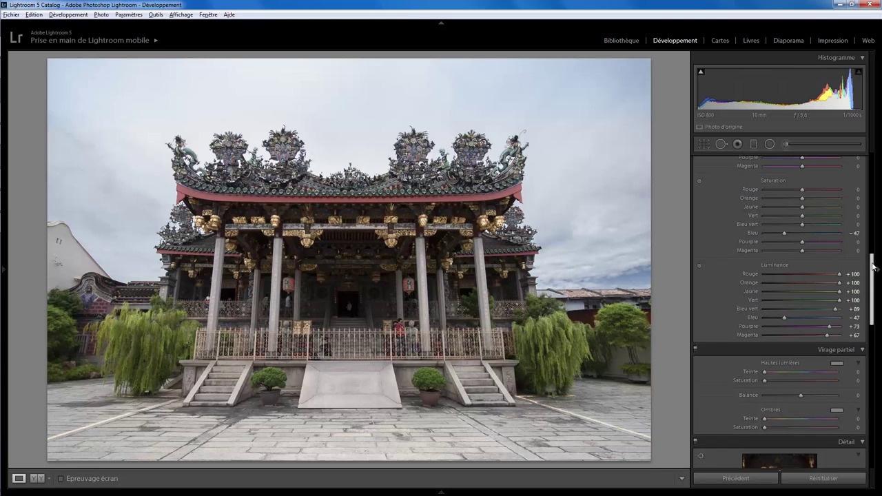
{"action": "scroll", "coordinate": [848, 272], "scroll_direction": "up", "scroll_amount": 5}
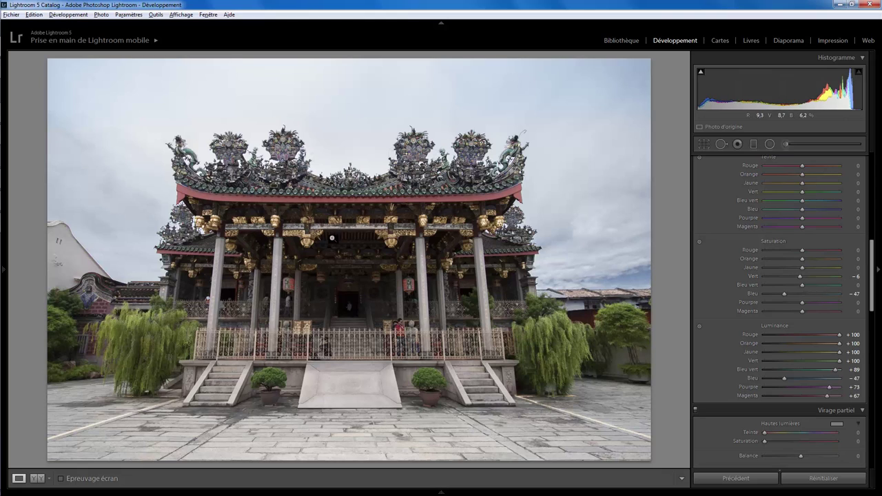
- Raise HSL saturation of red to +48, orange to +30 and yellow to +35
{"action": "left_click", "coordinate": [813, 259]}
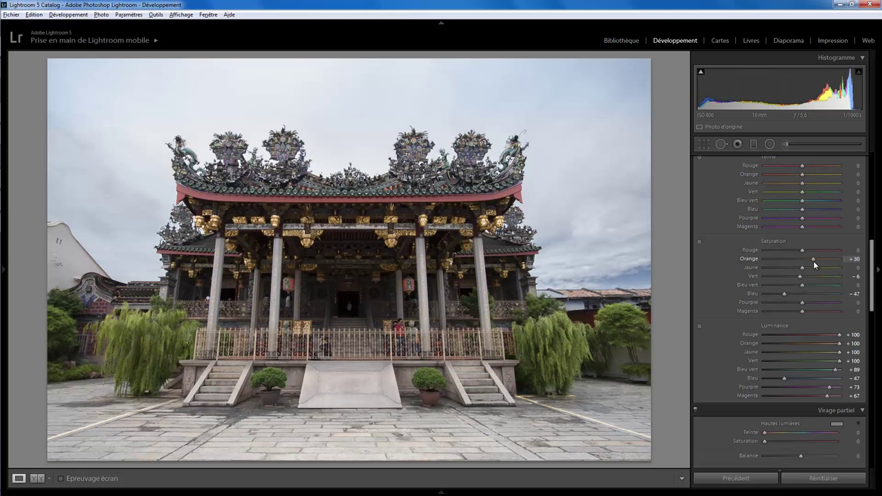
{"action": "left_click_drag", "start_coordinate": [803, 250], "coordinate": [822, 253]}
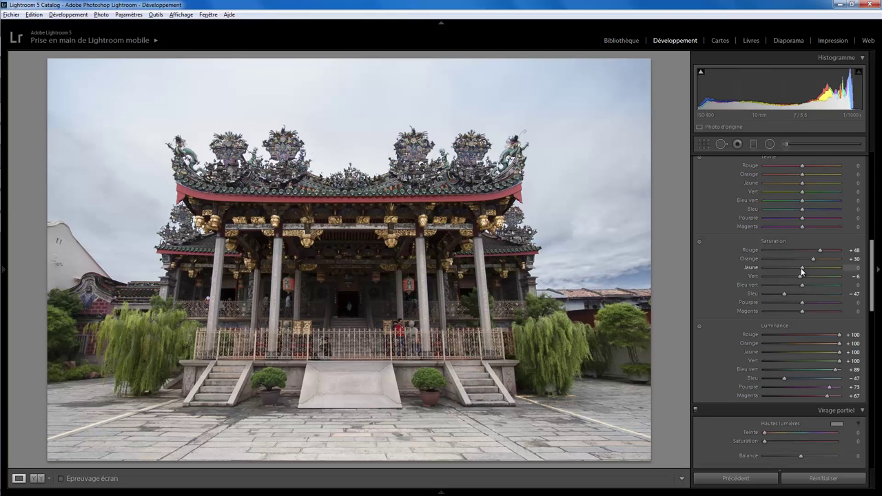
{"action": "left_click_drag", "start_coordinate": [802, 271], "coordinate": [822, 271]}
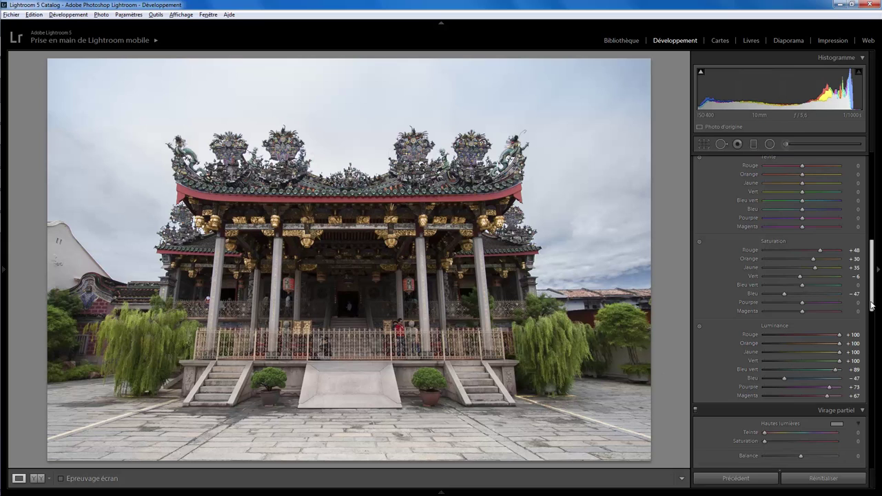
{"action": "left_click_drag", "start_coordinate": [871, 306], "coordinate": [872, 217]}
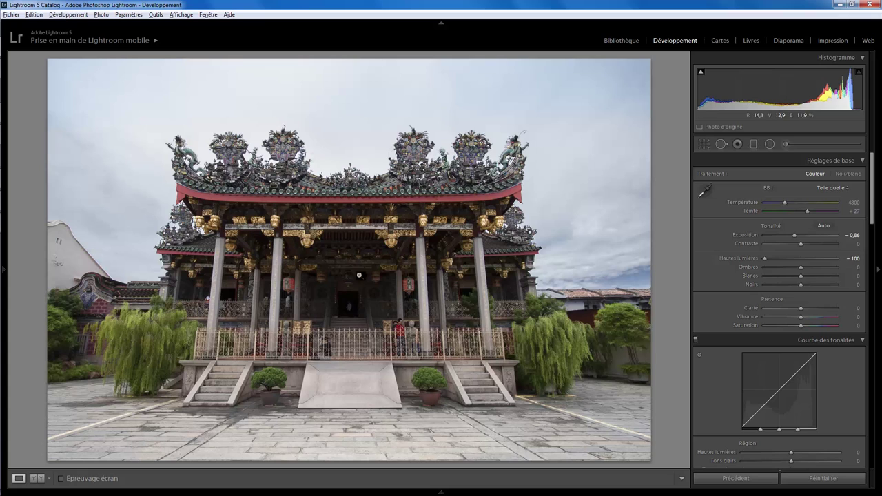
- Draw an elliptical radial filter over the temple centre with exposure +0.49
{"action": "left_click", "coordinate": [770, 144]}
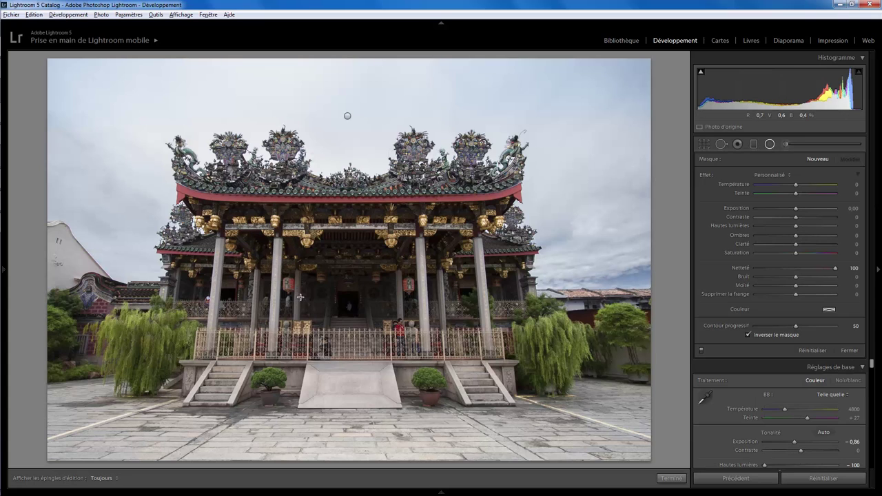
{"action": "left_click_drag", "start_coordinate": [201, 252], "coordinate": [401, 304]}
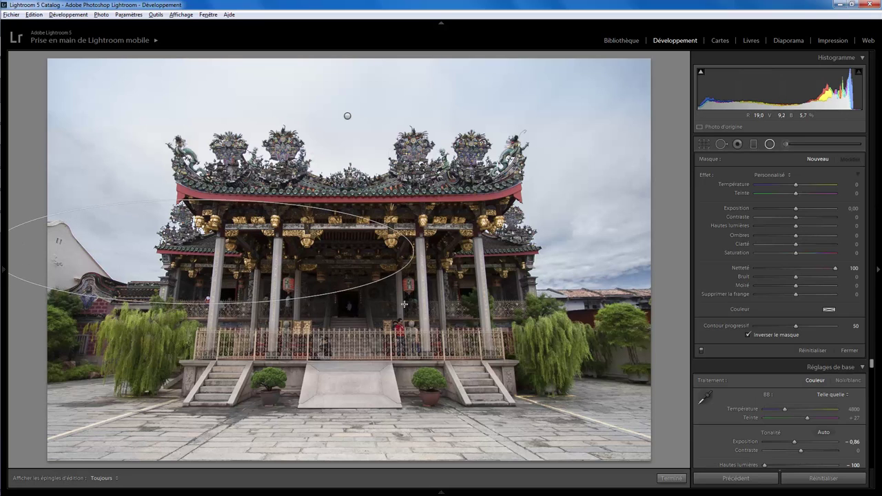
{"action": "left_click_drag", "start_coordinate": [201, 253], "coordinate": [336, 274]}
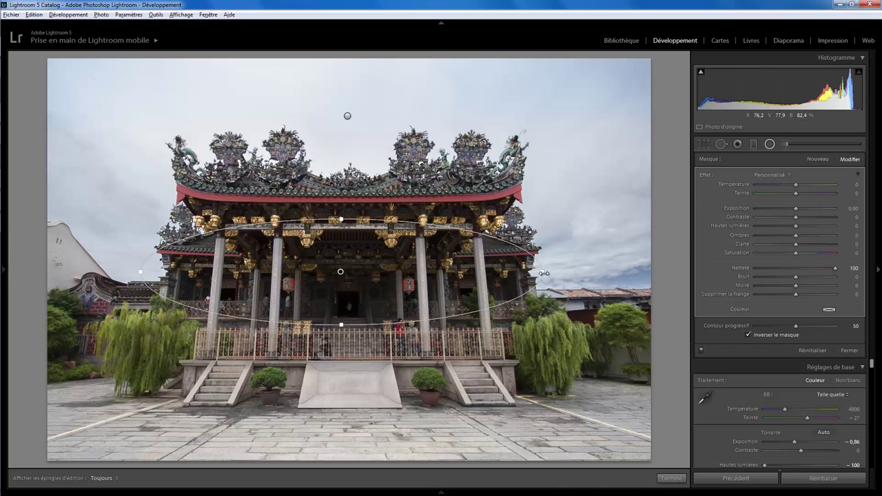
{"action": "left_click_drag", "start_coordinate": [544, 274], "coordinate": [527, 273]}
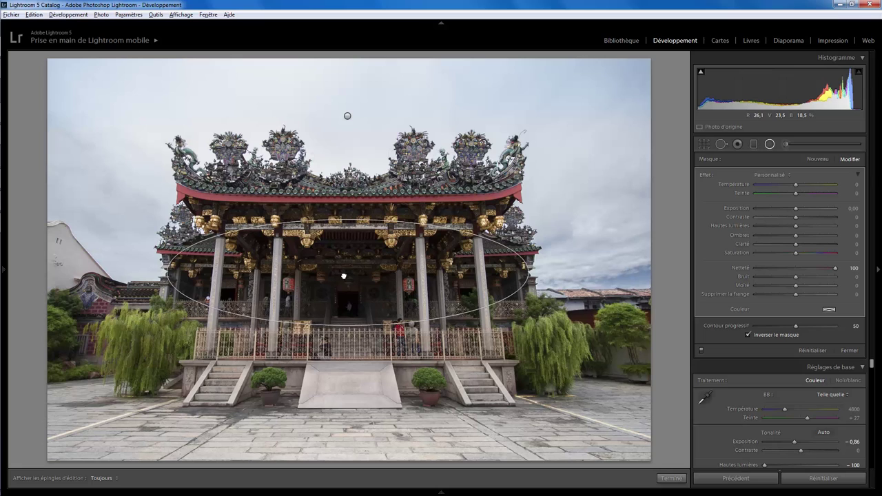
{"action": "left_click_drag", "start_coordinate": [350, 334], "coordinate": [351, 349]}
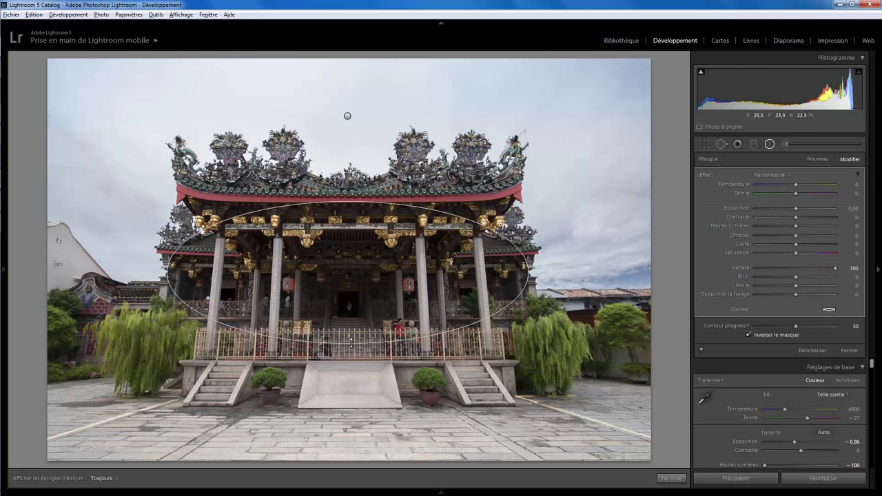
{"action": "left_click_drag", "start_coordinate": [347, 273], "coordinate": [348, 277]}
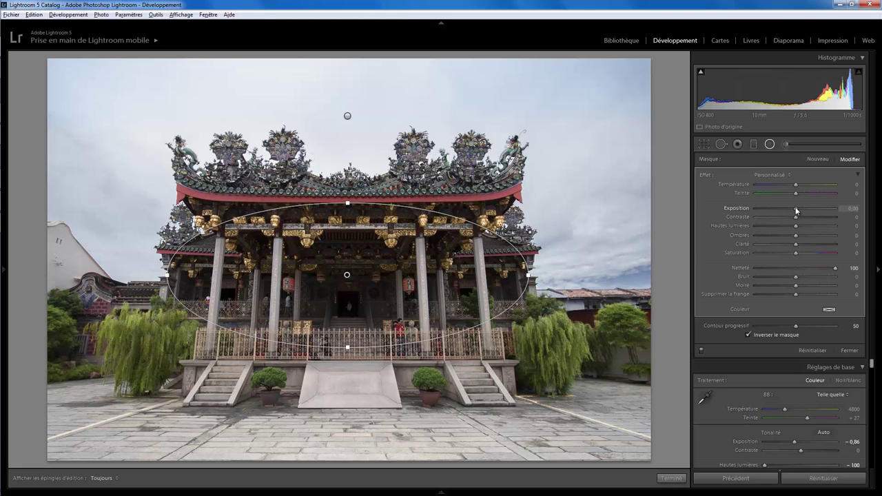
{"action": "left_click_drag", "start_coordinate": [800, 210], "coordinate": [800, 210]}
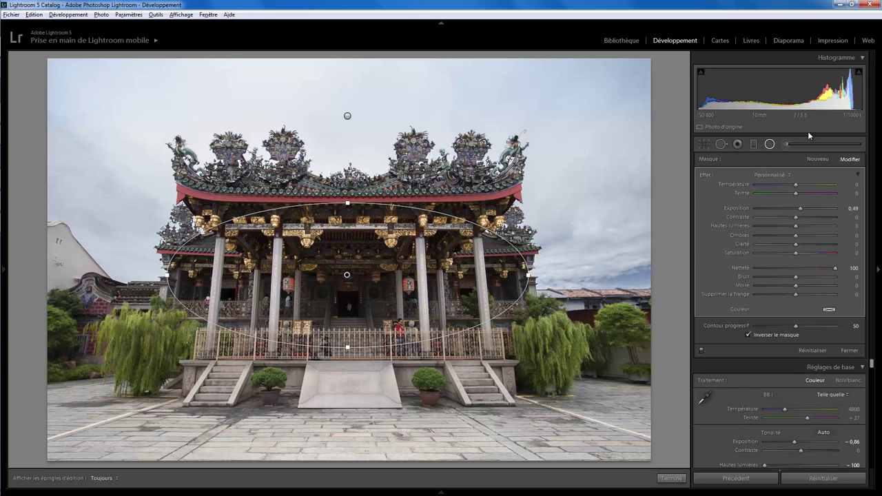
- Add a second, narrower radial filter on the temple centre with exposure 0.90 and contrast 17
{"action": "left_click", "coordinate": [671, 478]}
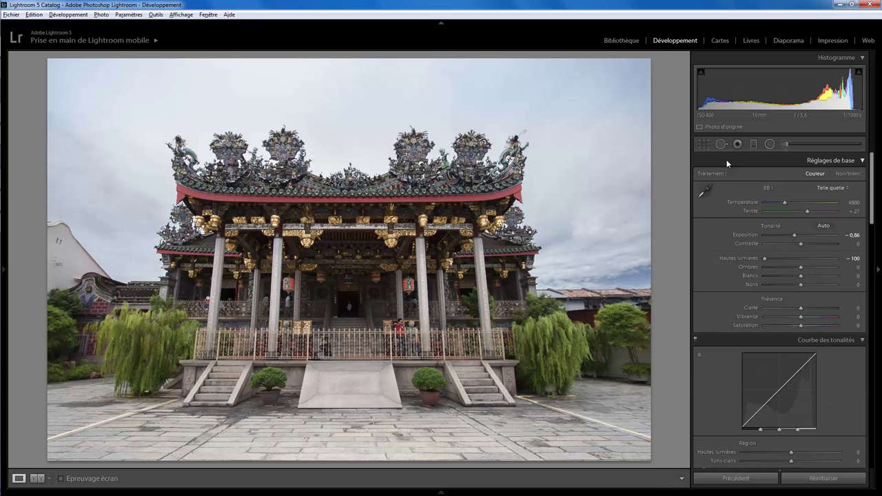
{"action": "left_click", "coordinate": [769, 144]}
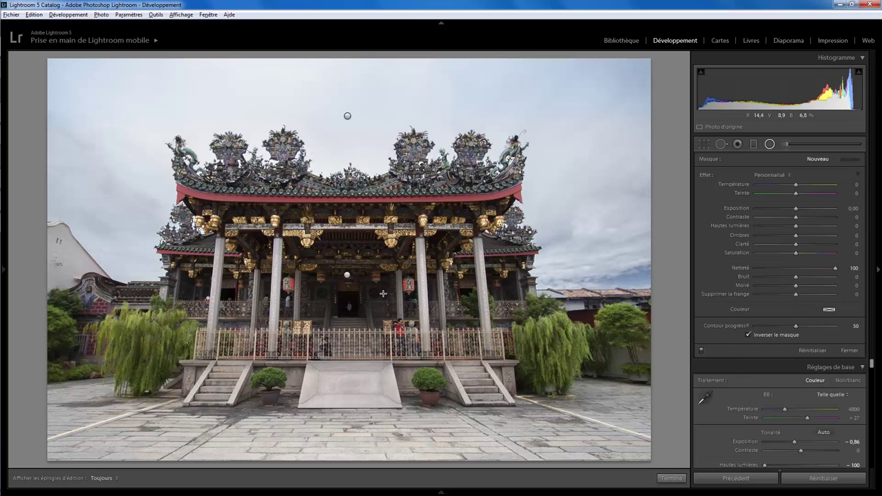
{"action": "left_click_drag", "start_coordinate": [294, 253], "coordinate": [393, 314]}
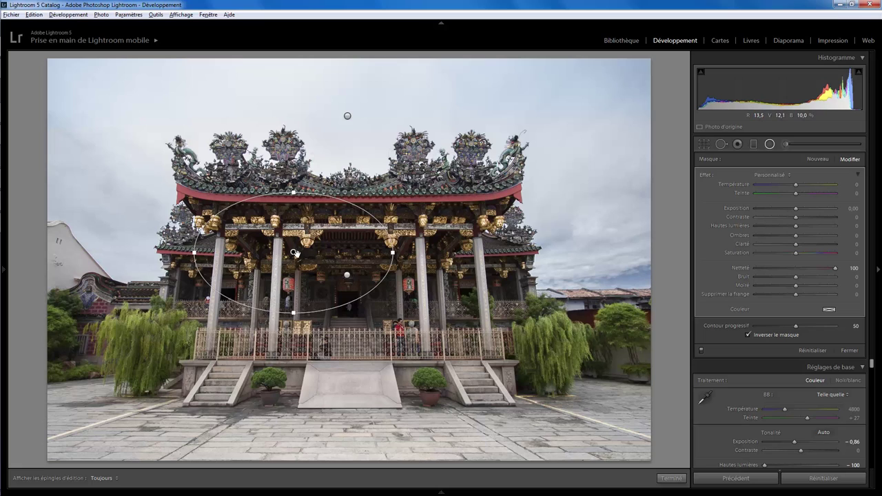
{"action": "left_click_drag", "start_coordinate": [295, 253], "coordinate": [355, 281]}
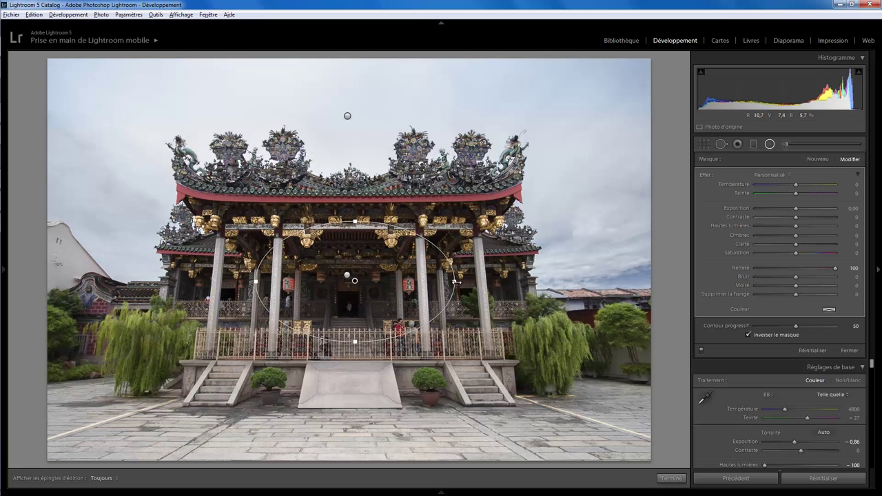
{"action": "left_click_drag", "start_coordinate": [455, 281], "coordinate": [422, 286]}
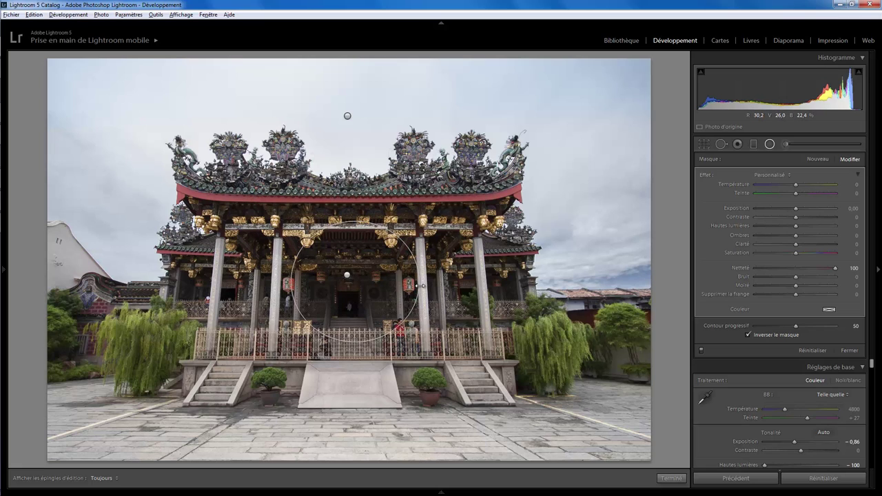
{"action": "mouse_move", "coordinate": [354, 279]}
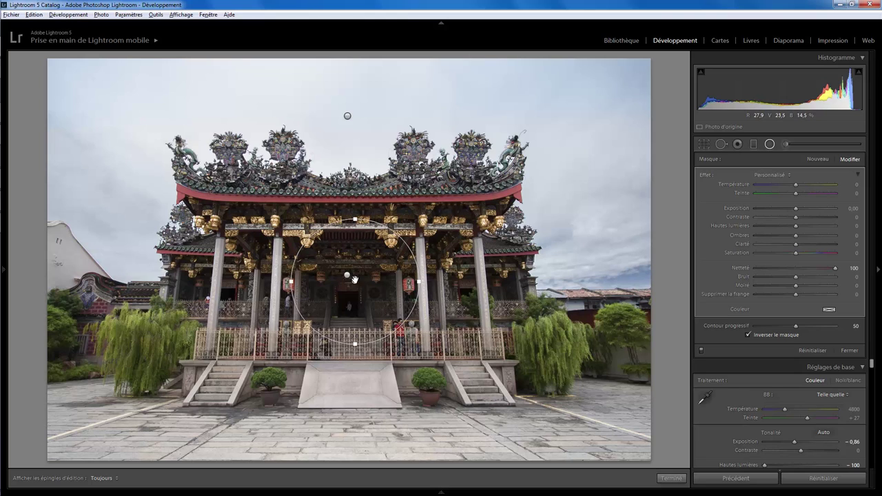
{"action": "left_click_drag", "start_coordinate": [354, 281], "coordinate": [348, 283]}
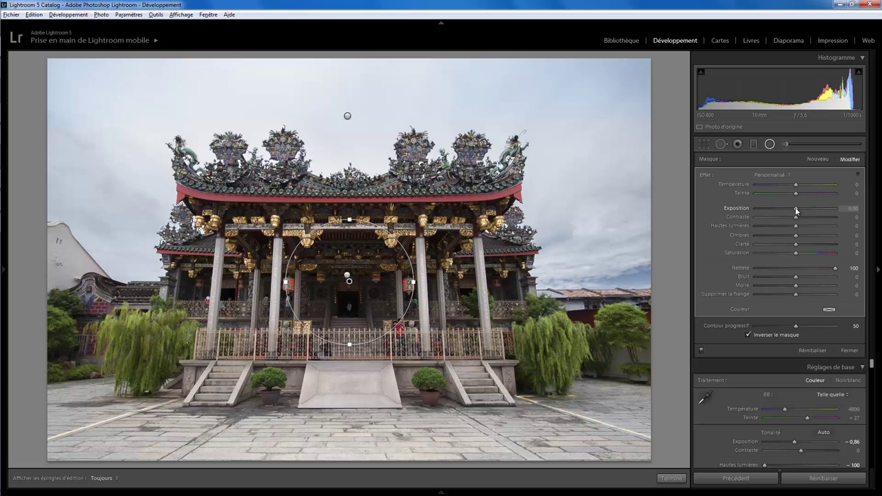
{"action": "left_click_drag", "start_coordinate": [796, 210], "coordinate": [802, 212]}
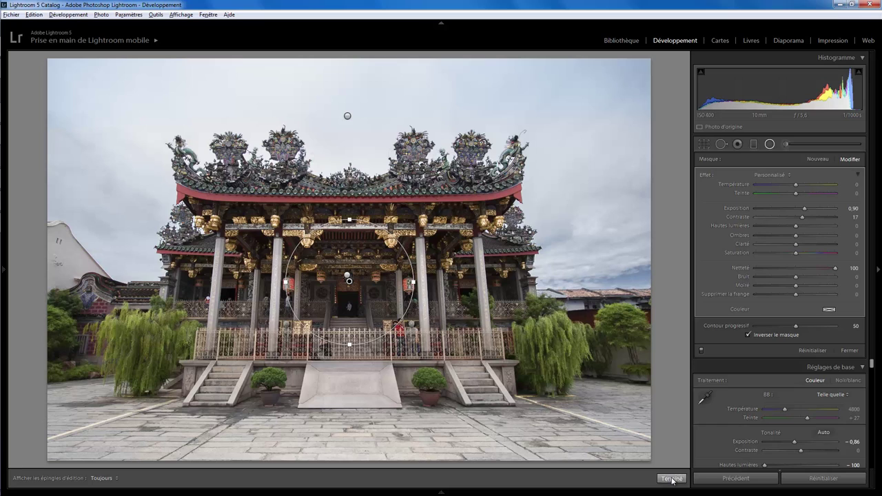
{"action": "left_click", "coordinate": [671, 479]}
- Draw a small radial filter around the doorway with exposure 0.33 and contrast 19
{"action": "left_click", "coordinate": [770, 146]}
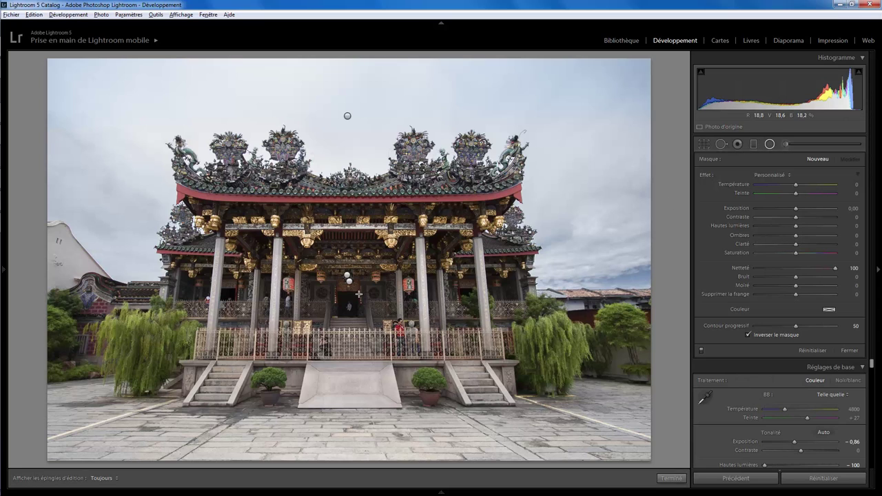
{"action": "mouse_move", "coordinate": [338, 288]}
{"action": "left_mouse_down"}
{"action": "mouse_move", "coordinate": [363, 318]}
{"action": "mouse_move", "coordinate": [356, 306]}
{"action": "left_mouse_up"}
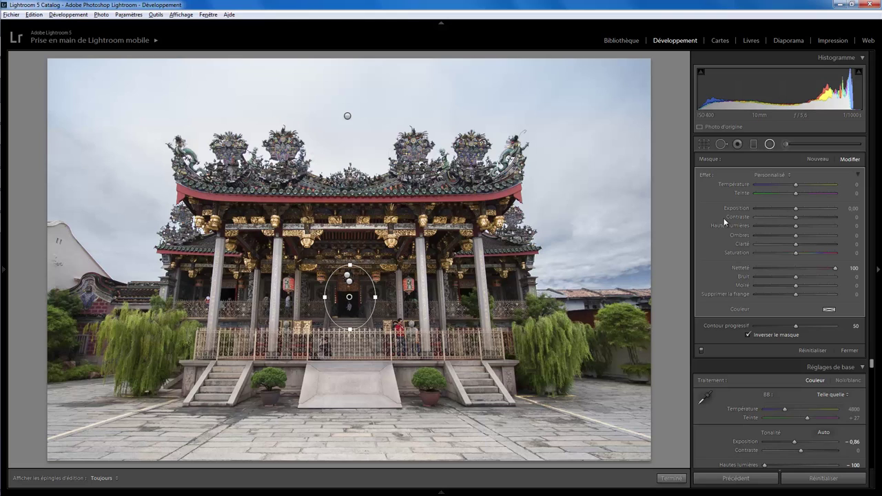
{"action": "left_click_drag", "start_coordinate": [793, 211], "coordinate": [803, 211]}
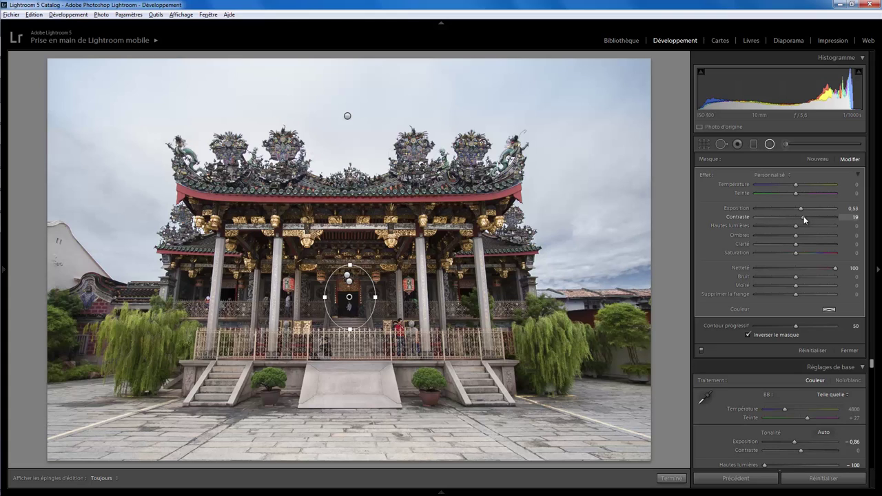
{"action": "left_click", "coordinate": [670, 477]}
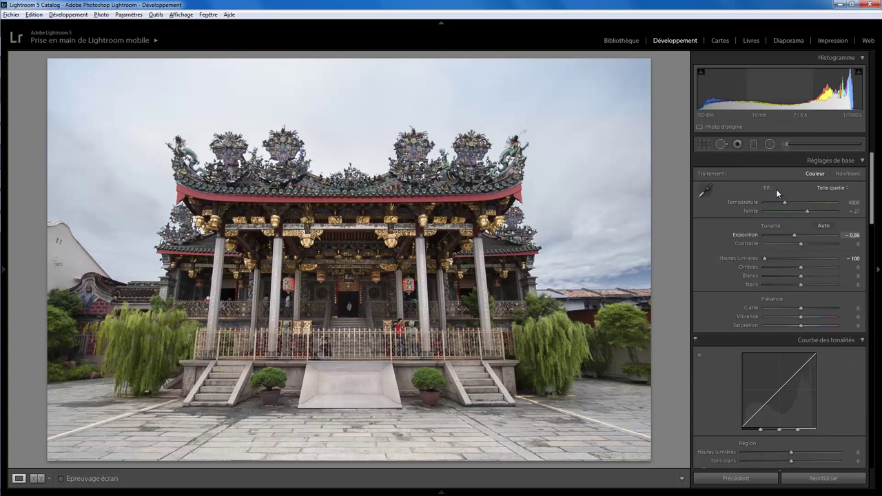
- Add a graduated filter over the lower courtyard: exposure -0.25, contrast 19, clarity 14
{"action": "left_click", "coordinate": [752, 144]}
{"action": "left_click_drag", "start_coordinate": [355, 387], "coordinate": [354, 346]}
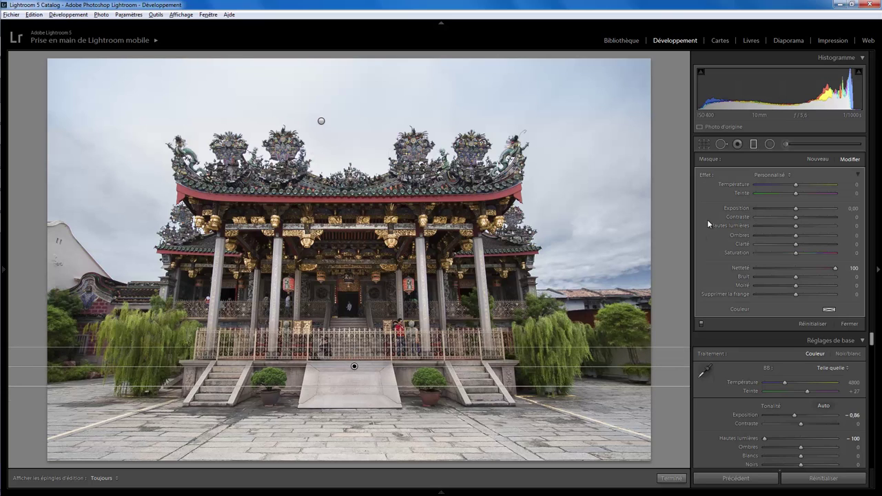
{"action": "mouse_move", "coordinate": [796, 243]}
{"action": "left_mouse_down"}
{"action": "mouse_move", "coordinate": [811, 244]}
{"action": "mouse_move", "coordinate": [778, 246]}
{"action": "mouse_move", "coordinate": [798, 247]}
{"action": "left_mouse_up"}
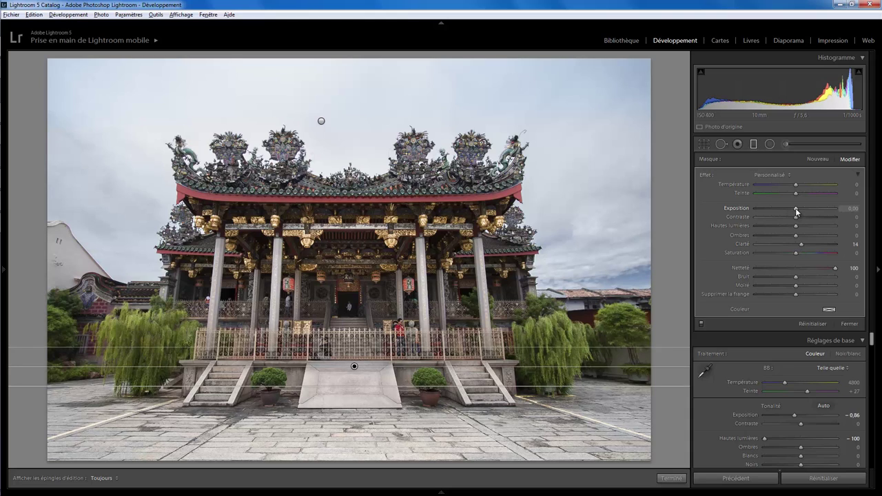
{"action": "left_click_drag", "start_coordinate": [795, 209], "coordinate": [793, 209]}
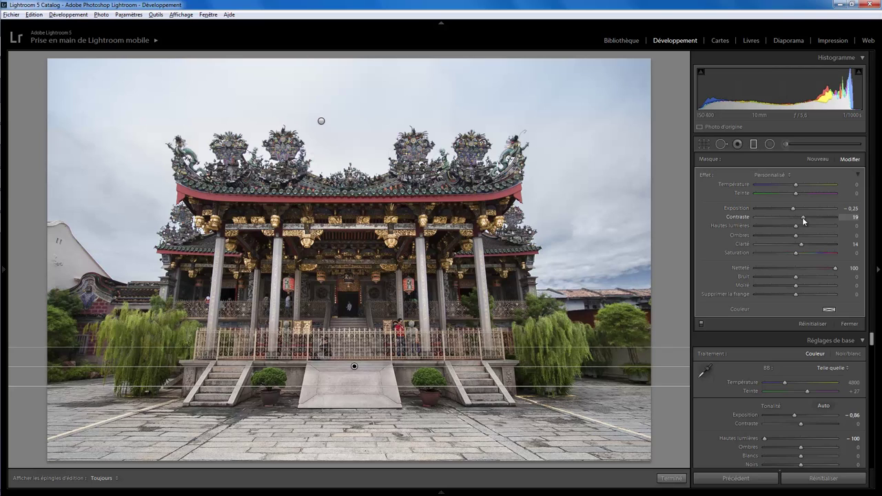
{"action": "left_click", "coordinate": [672, 479]}
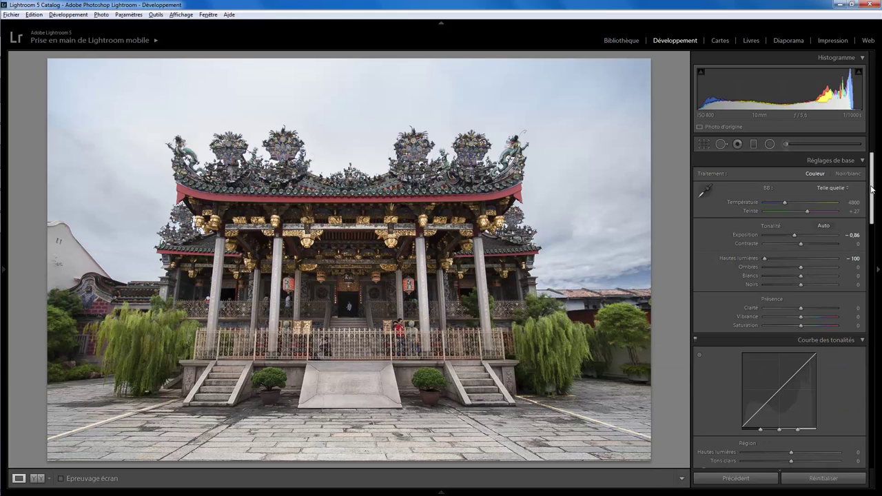
- Set the post-crop vignette amount to -11 in the Effects panel
{"action": "left_click_drag", "start_coordinate": [871, 186], "coordinate": [872, 386]}
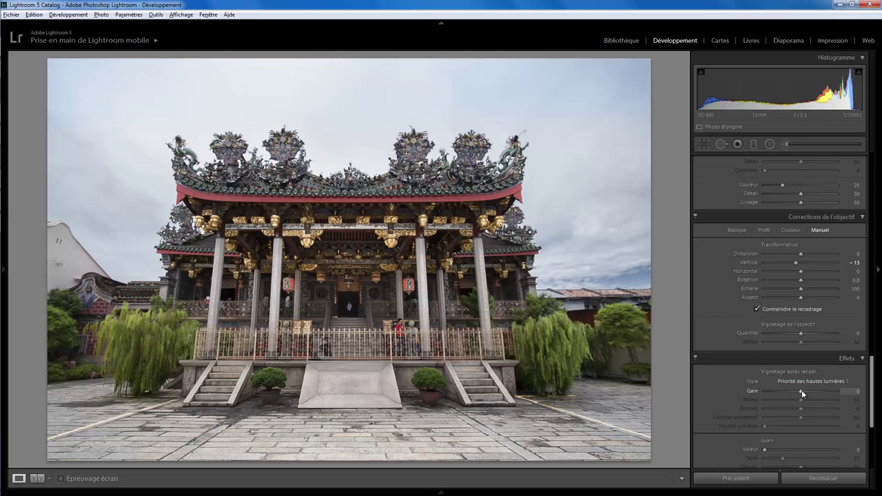
{"action": "left_click_drag", "start_coordinate": [802, 390], "coordinate": [797, 390]}
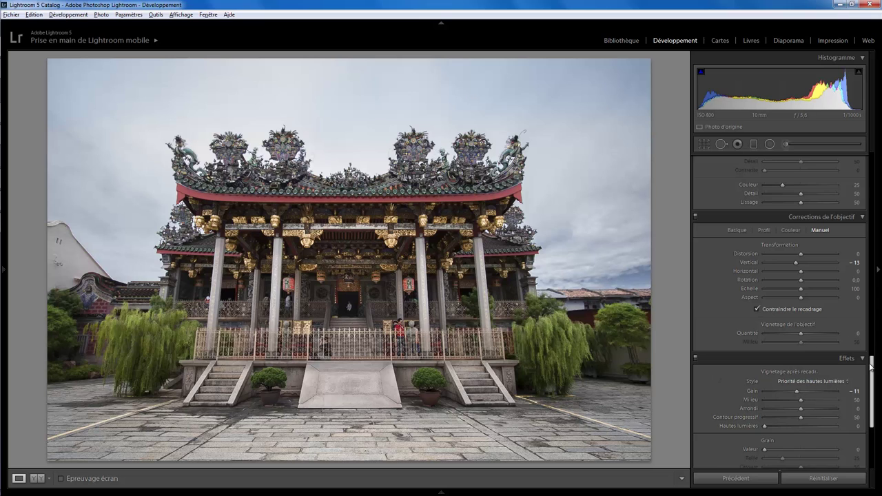
{"action": "left_click_drag", "start_coordinate": [871, 366], "coordinate": [874, 149]}
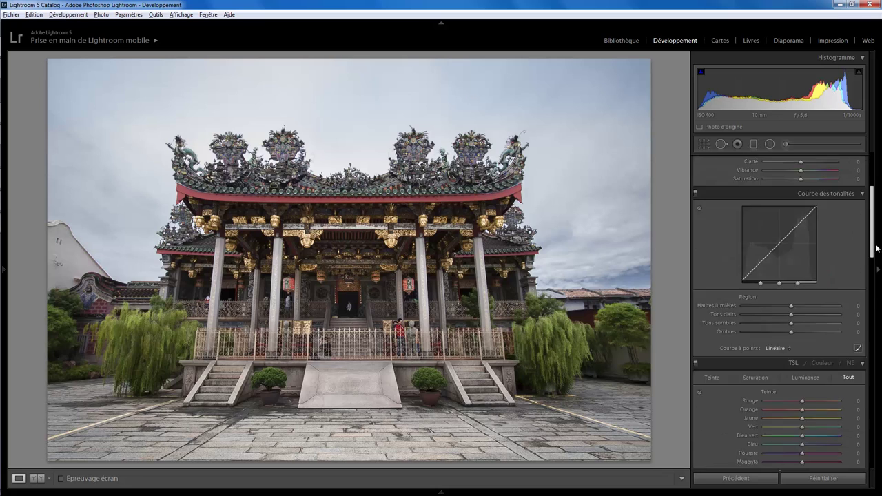
- In the HSL panel, lower green Saturation to −30 to mute the willow trees
{"action": "left_click_drag", "start_coordinate": [872, 197], "coordinate": [879, 295]}
{"action": "scroll", "coordinate": [799, 276], "scroll_direction": "up", "scroll_amount": 1}
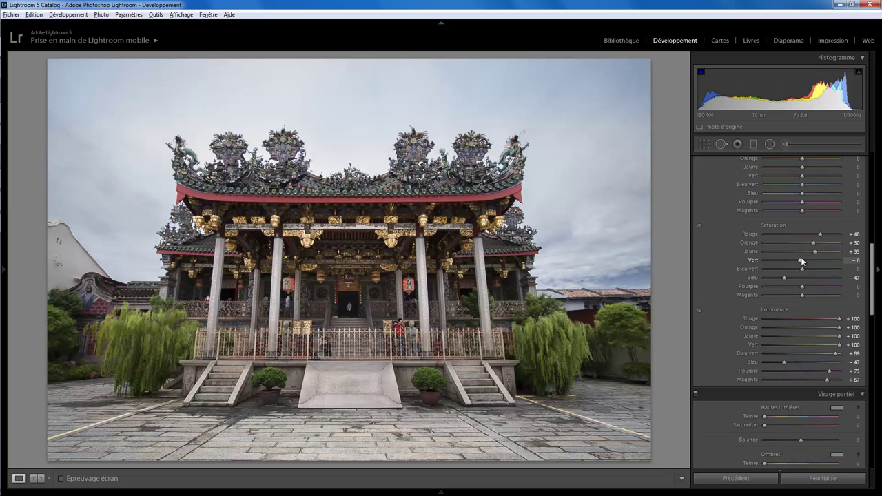
{"action": "left_click_drag", "start_coordinate": [800, 263], "coordinate": [784, 264]}
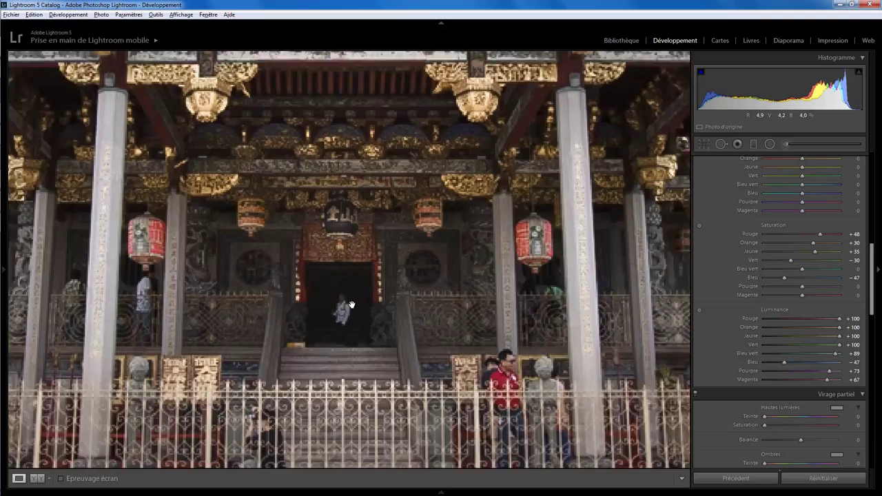
- At 1:1 zoom, set sharpening Masking to 69 and luminance noise reduction to 31, then fit view
{"action": "left_click", "coordinate": [353, 307]}
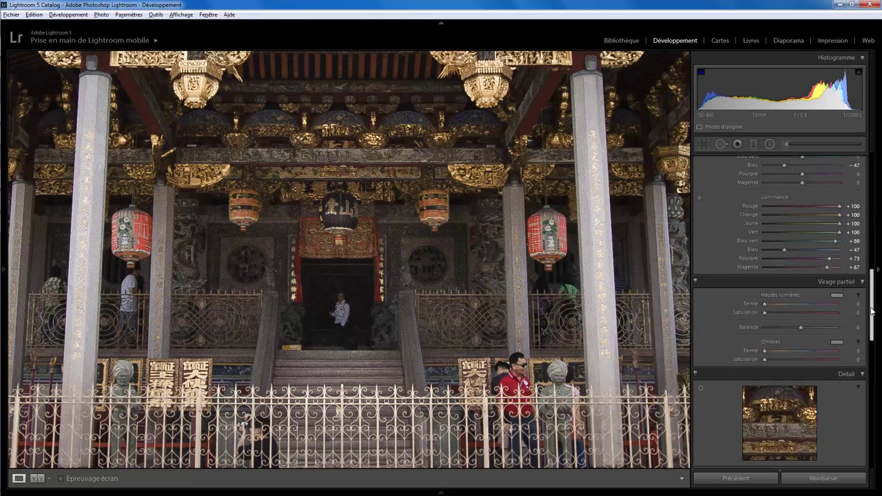
{"action": "left_click_drag", "start_coordinate": [873, 283], "coordinate": [874, 343]}
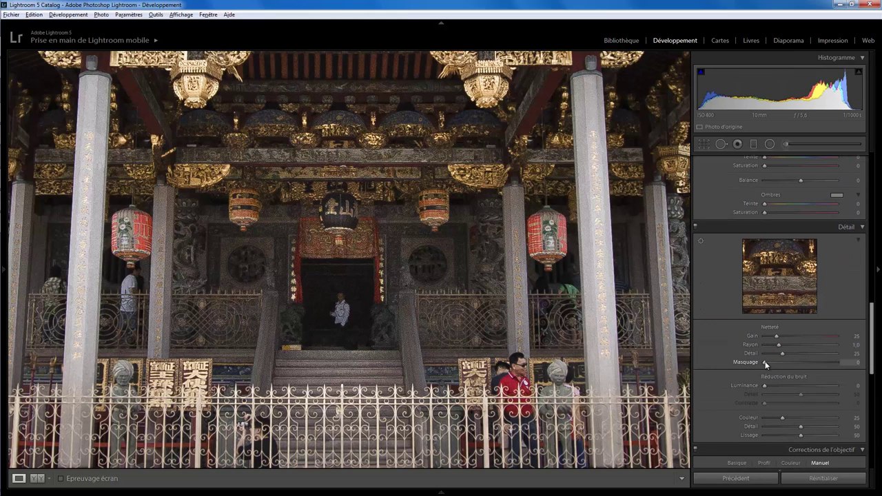
{"action": "key", "text": "alt"}
{"action": "key", "text": "alt"}
{"action": "left_click_drag", "start_coordinate": [763, 361], "coordinate": [813, 364]}
{"action": "mouse_move", "coordinate": [765, 385]}
{"action": "left_mouse_down"}
{"action": "mouse_move", "coordinate": [812, 388]}
{"action": "mouse_move", "coordinate": [787, 386]}
{"action": "left_mouse_up"}
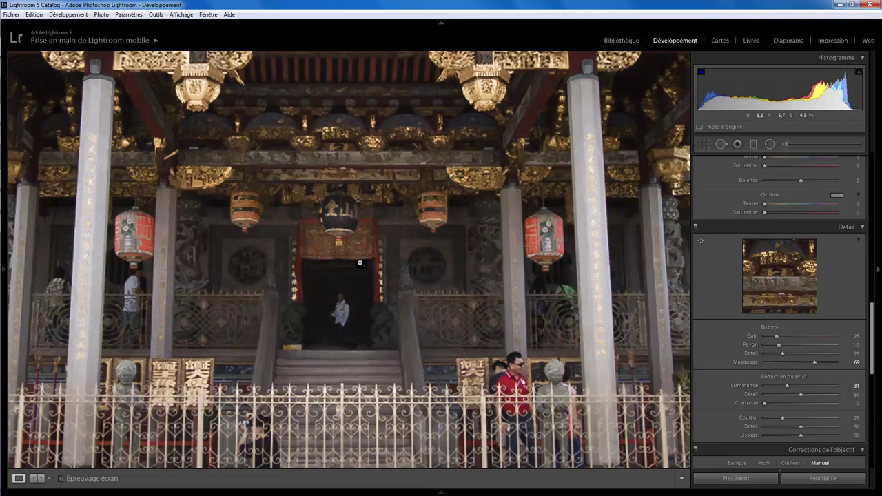
{"action": "left_click", "coordinate": [592, 159]}
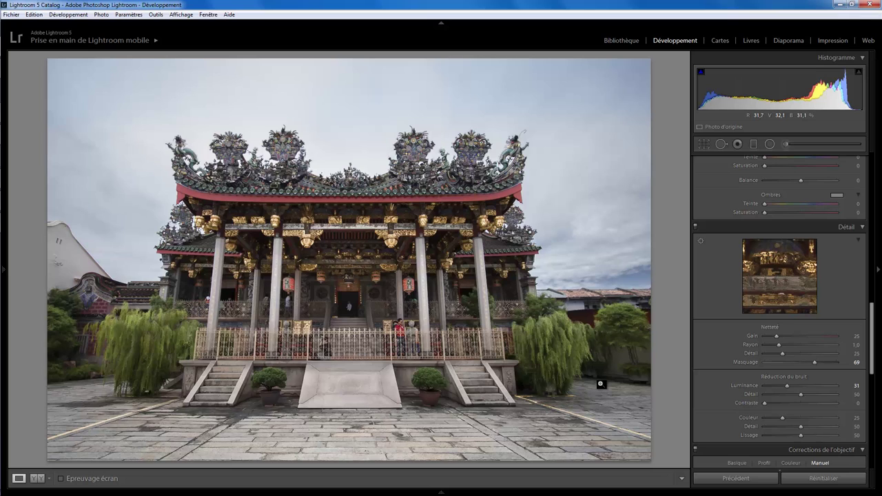
- Place a cooling radial filter over the sky above the temple roof
{"action": "left_click", "coordinate": [770, 143]}
{"action": "left_click_drag", "start_coordinate": [348, 116], "coordinate": [349, 62]}
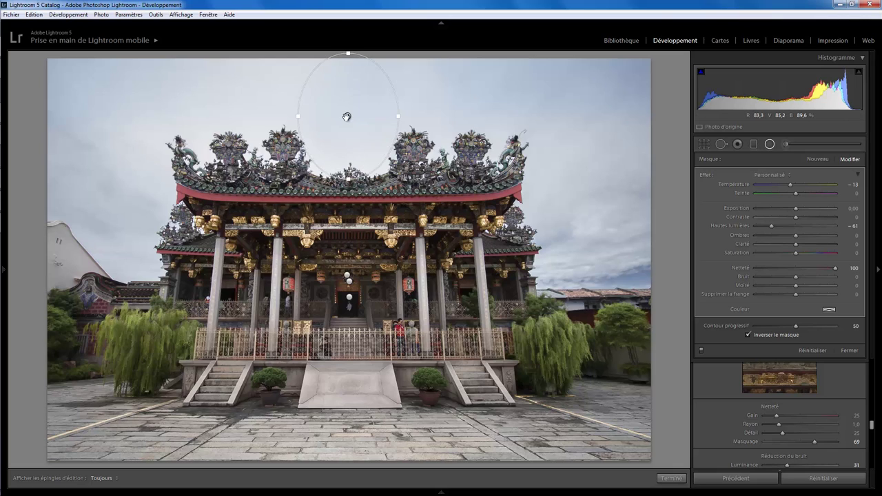
{"action": "mouse_move", "coordinate": [348, 113]}
{"action": "left_mouse_down"}
{"action": "mouse_move", "coordinate": [349, 103]}
{"action": "mouse_move", "coordinate": [291, 104]}
{"action": "left_mouse_up"}
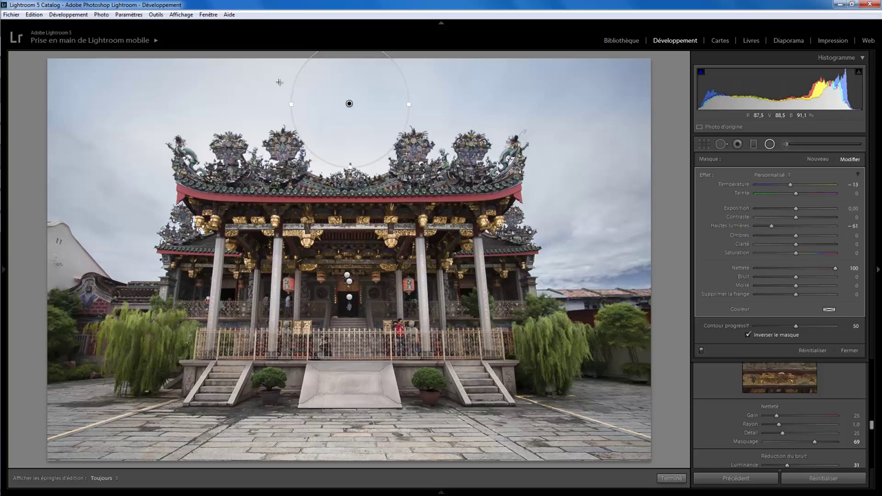
{"action": "left_click", "coordinate": [670, 478]}
- Add a second radial filter in the upper-left sky with Temperature −19
{"action": "left_click", "coordinate": [771, 143]}
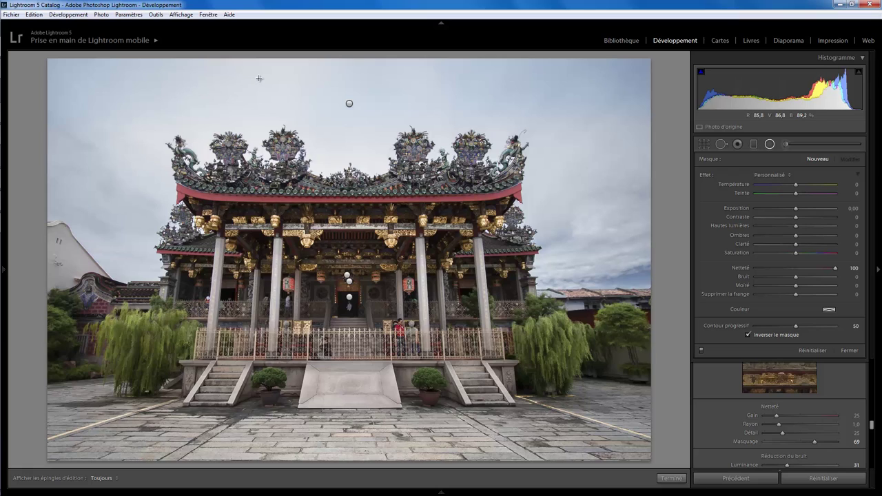
{"action": "left_click_drag", "start_coordinate": [307, 101], "coordinate": [331, 104]}
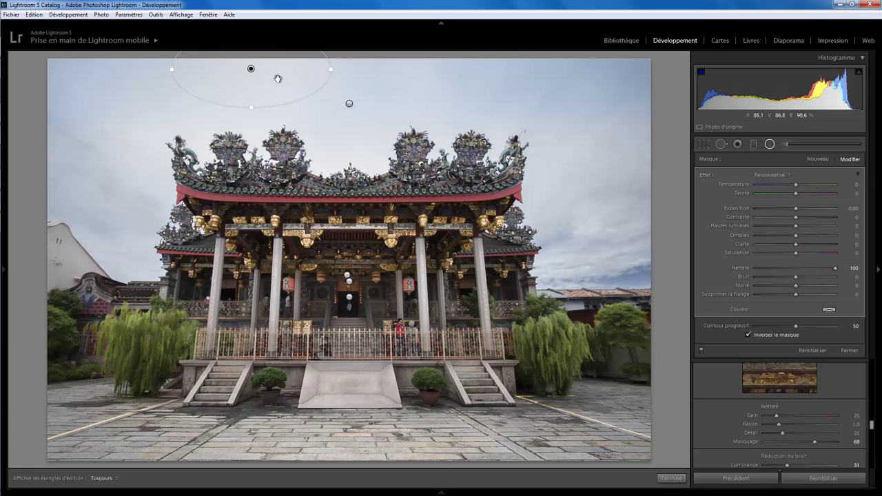
{"action": "left_click_drag", "start_coordinate": [796, 184], "coordinate": [791, 185]}
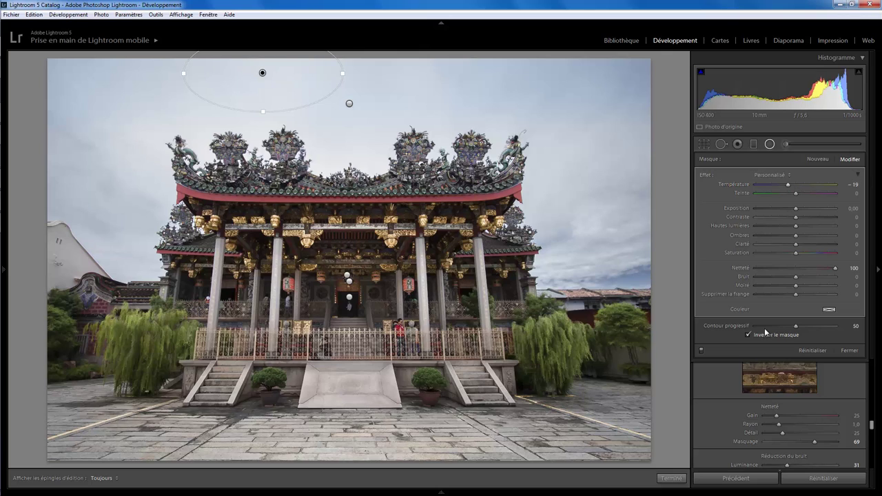
{"action": "left_click", "coordinate": [848, 350]}
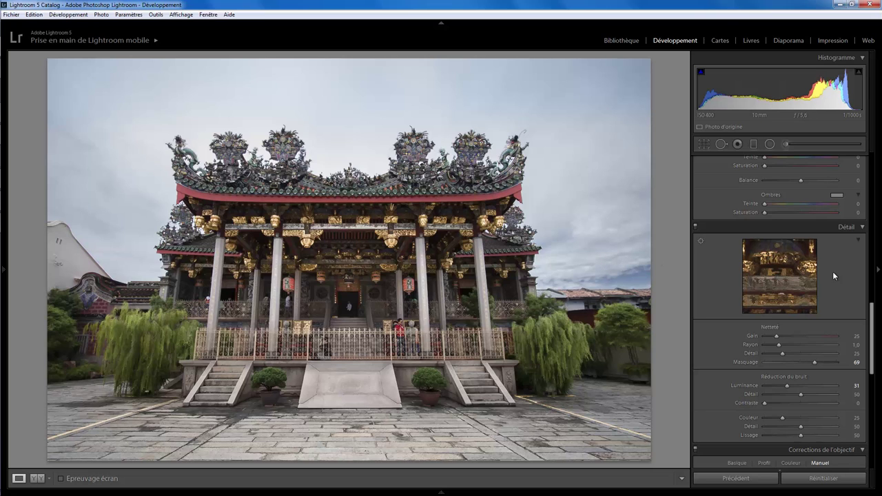
- In Basic settings, set Contrast to +6 and Shadows to +16
{"action": "left_click_drag", "start_coordinate": [872, 317], "coordinate": [871, 166]}
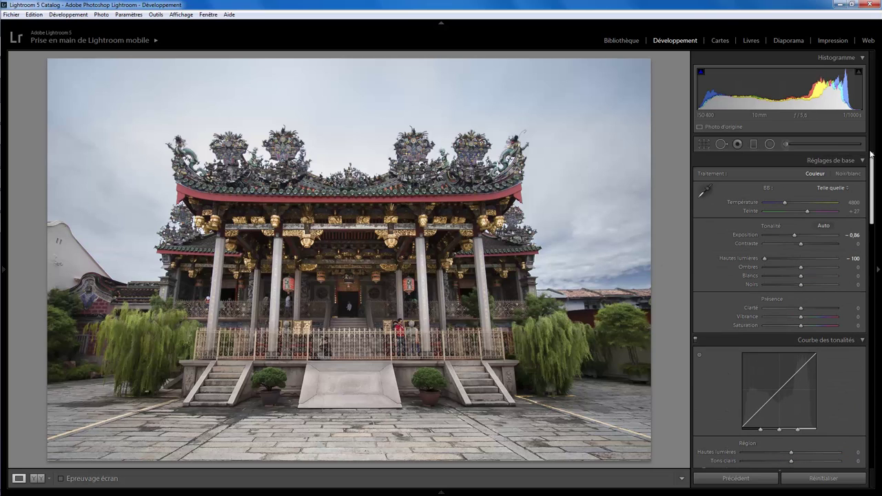
{"action": "left_click_drag", "start_coordinate": [801, 243], "coordinate": [803, 243]}
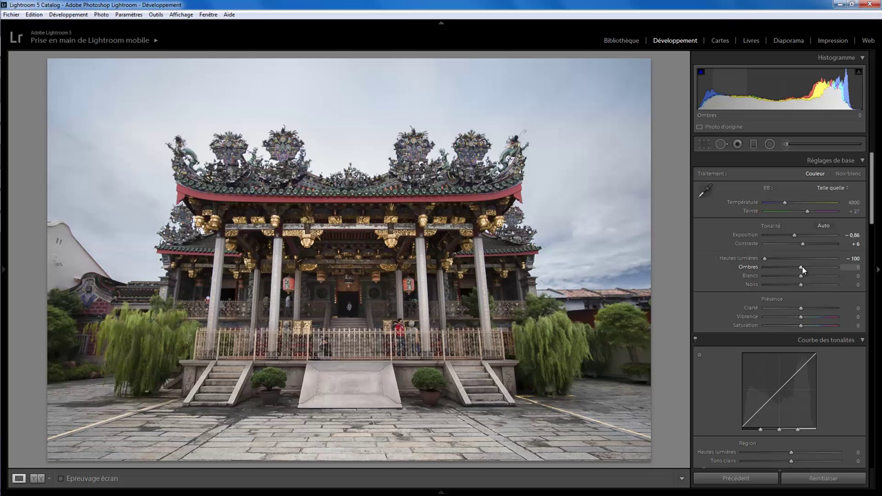
{"action": "left_click_drag", "start_coordinate": [803, 267], "coordinate": [808, 267]}
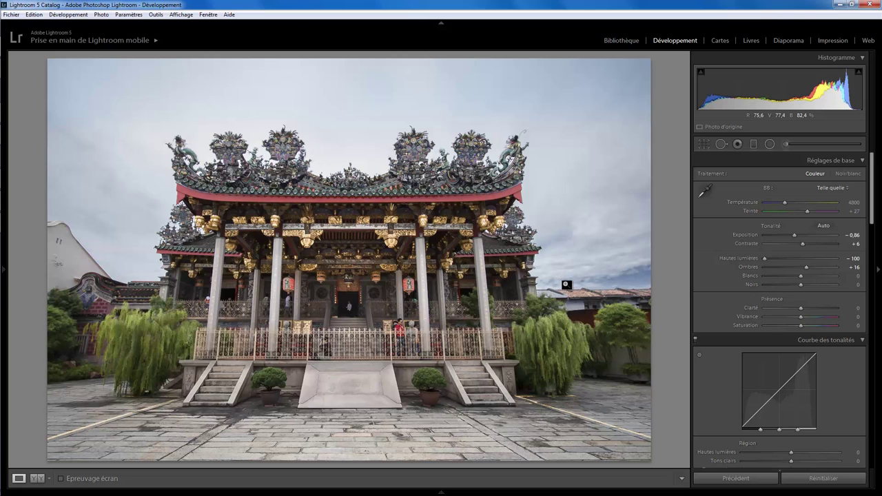
{"action": "key", "text": "backslash"}
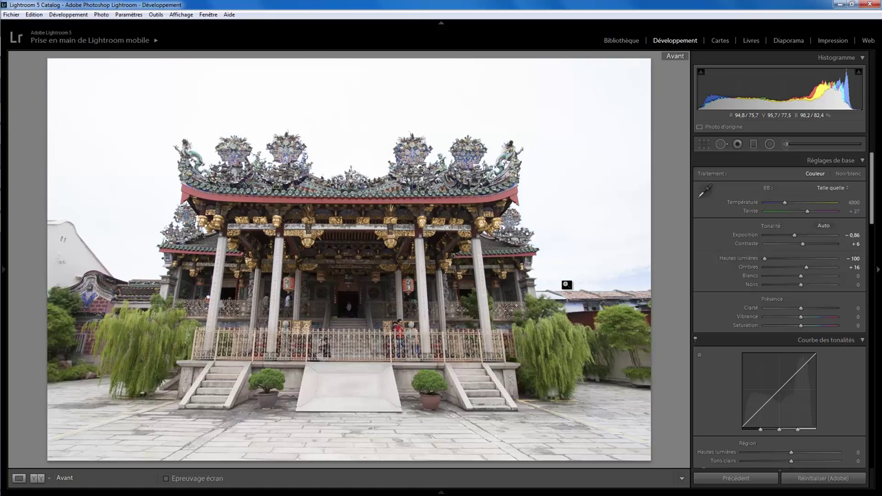
{"action": "key", "text": "backslash"}
{"action": "key", "text": "backslash"}
{"action": "key", "text": "backslash"}
{"action": "key", "text": "backslash"}
{"action": "key", "text": "backslash"}
{"action": "key", "text": "backslash"}
{"action": "key", "text": "backslash"}
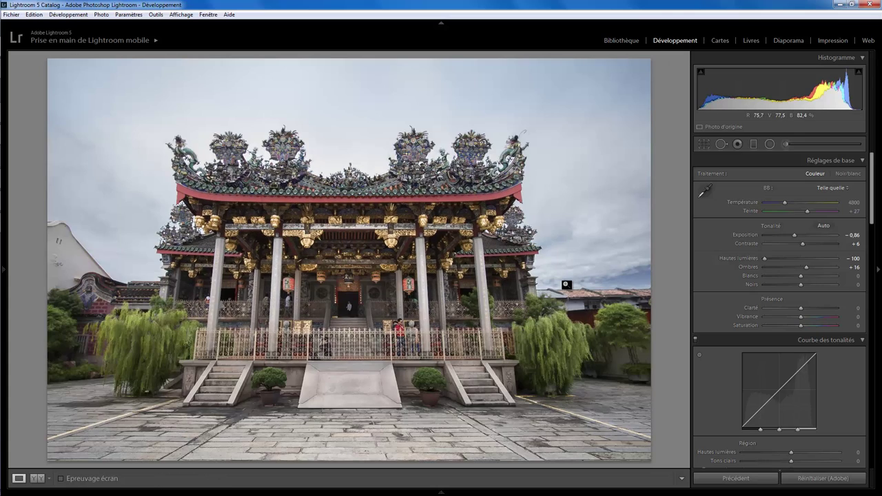
{"action": "key", "text": "backslash"}
{"action": "key", "text": "backslash"}
{"action": "key", "text": "backslash"}
{"action": "key", "text": "backslash"}
{"action": "key", "text": "backslash"}
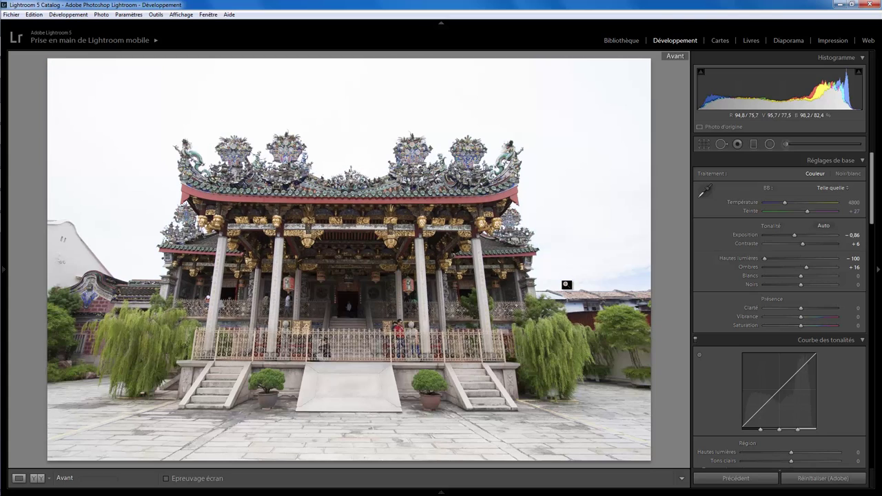
{"action": "key", "text": "backslash"}
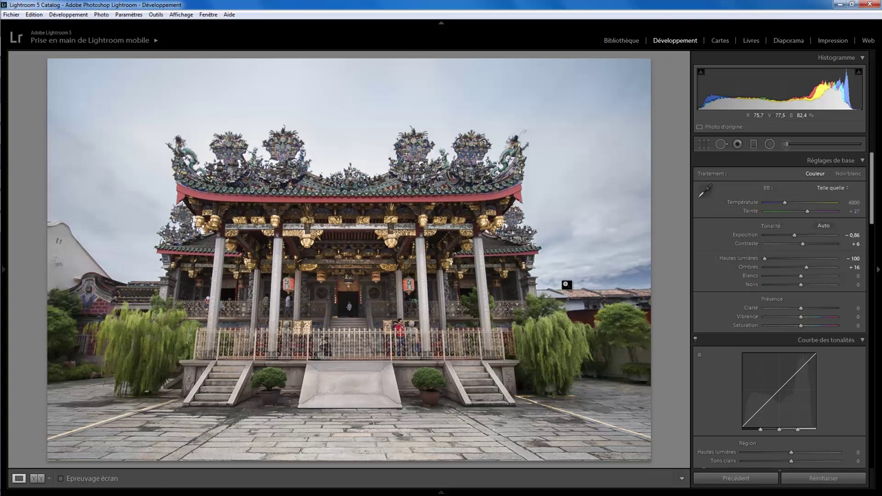
{"action": "key", "text": "backslash"}
{"action": "key", "text": "backslash"}
{"action": "key", "text": "backslash"}
{"action": "key", "text": "backslash"}
{"action": "key", "text": "backslash"}
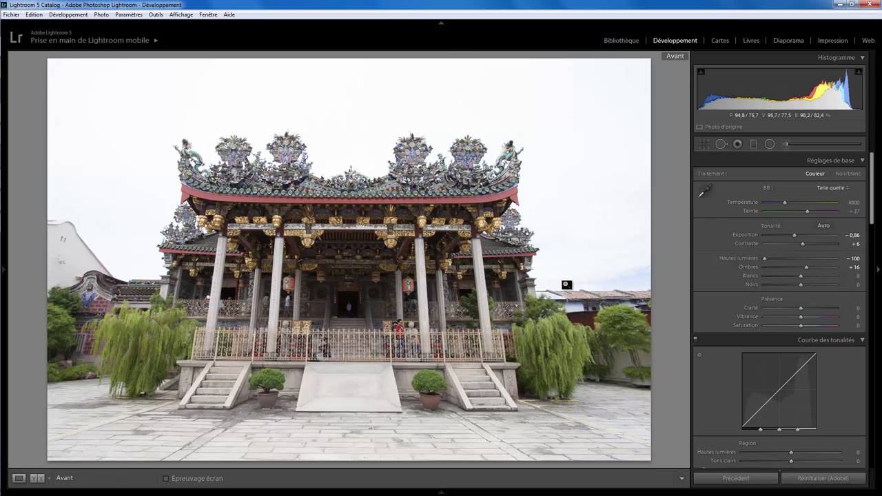
{"action": "key", "text": "backslash"}
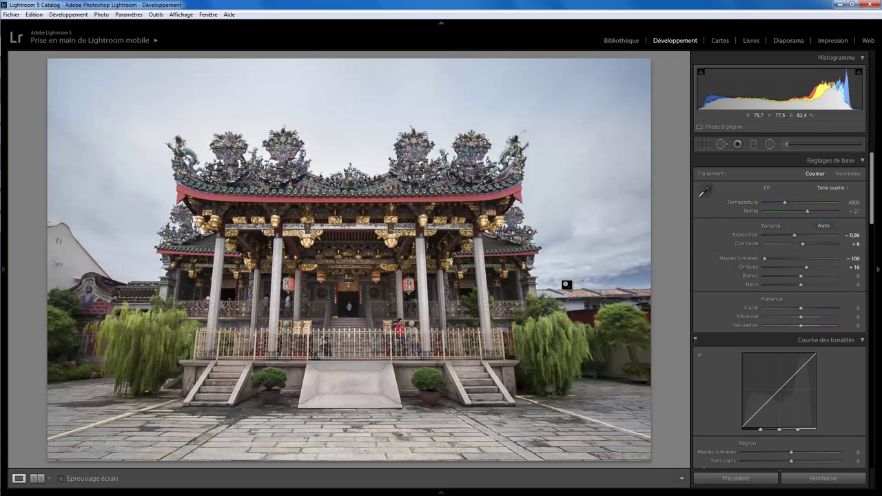